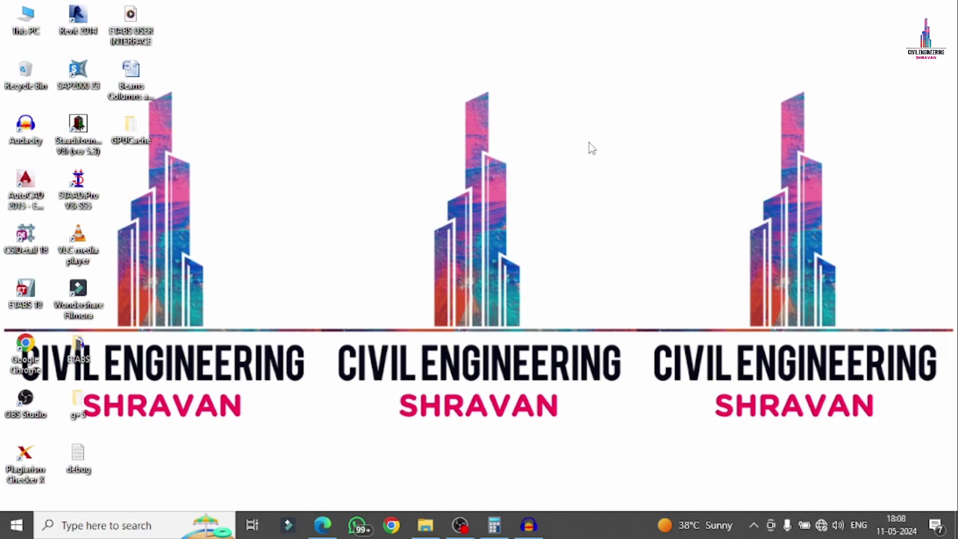
# Step: Review the Seismic Analysis introduction PDF, covering the map of India's seismic zones and the zone categories with their zone factors
pyautogui.click(322, 525)
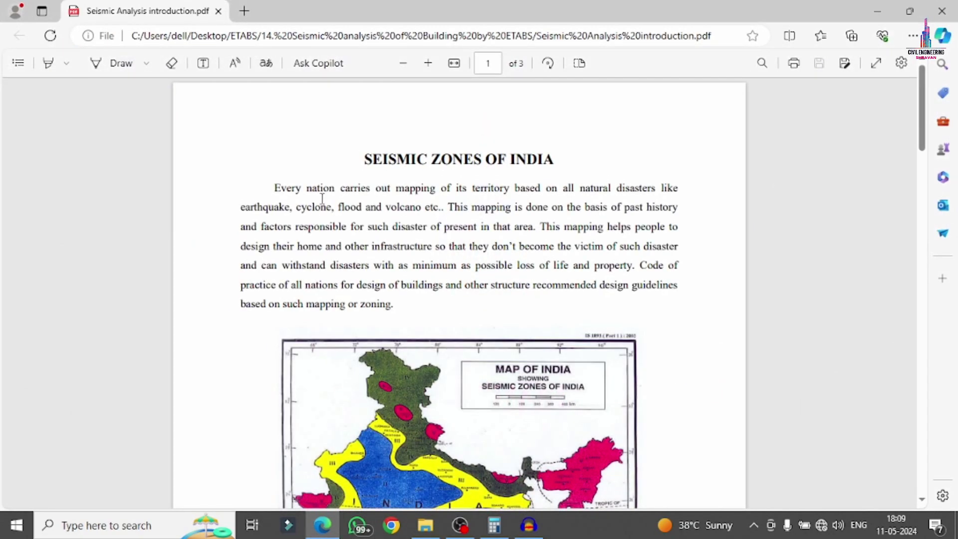
pyautogui.scroll(-10, 317, 215)
pyautogui.scroll(-20, 320, 207)
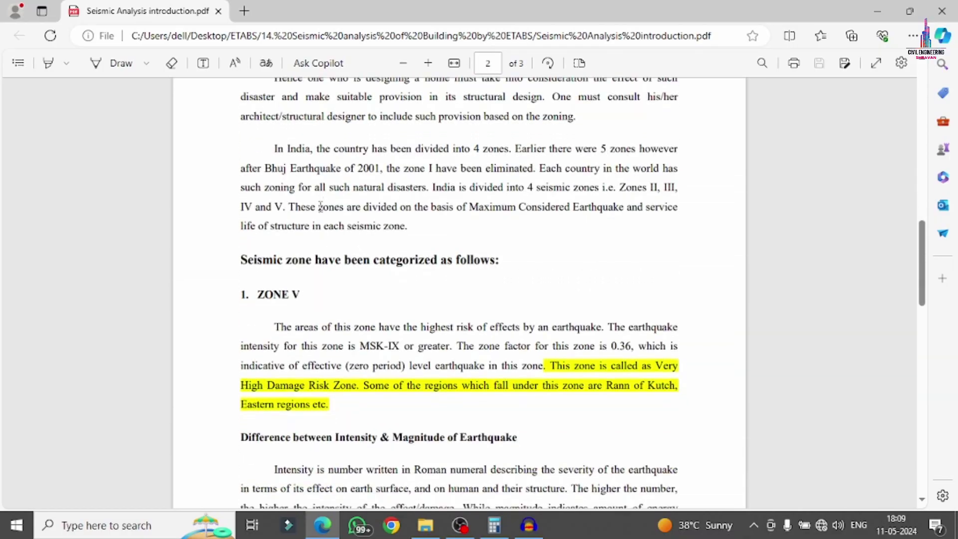
pyautogui.scroll(20, 322, 218)
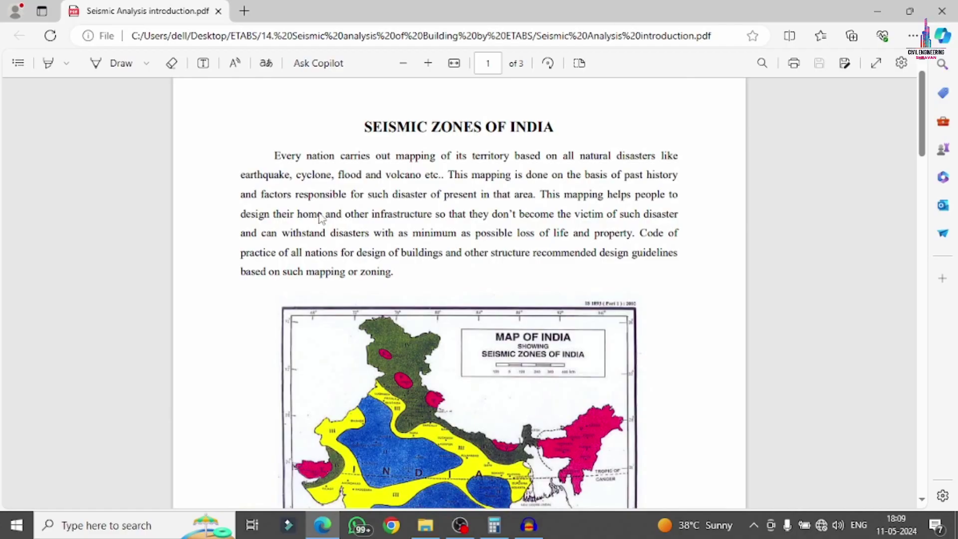
pyautogui.scroll(-20, 320, 218)
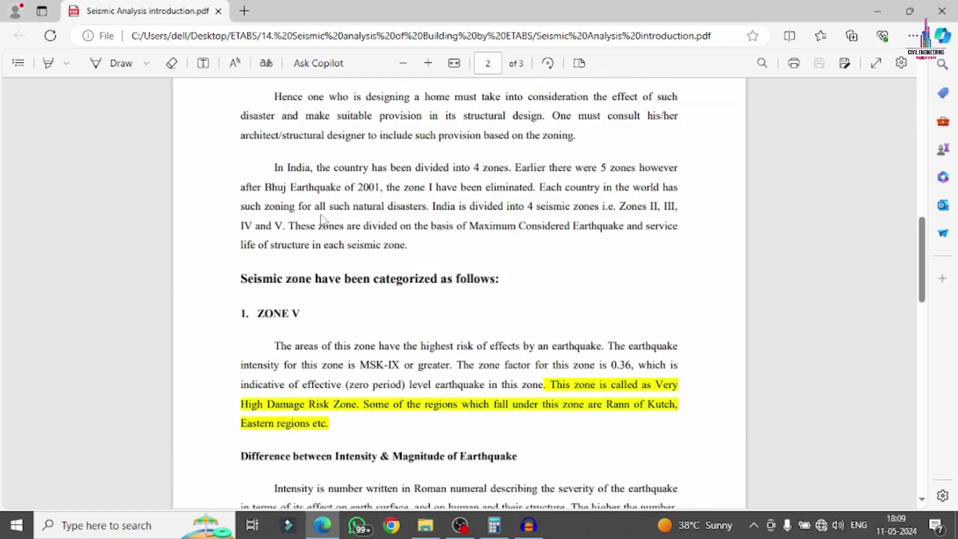
pyautogui.scroll(-5, 322, 218)
pyautogui.scroll(20, 322, 218)
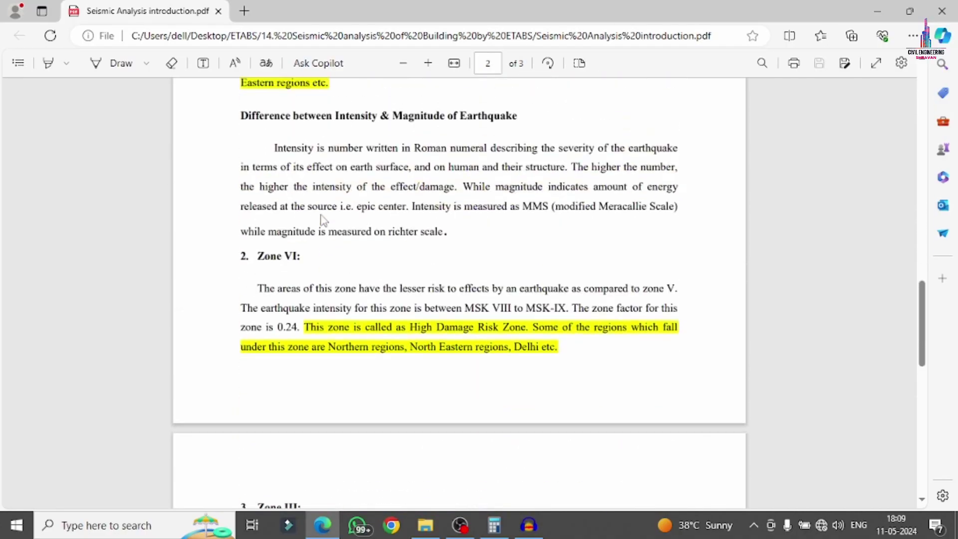
pyautogui.scroll(10, 324, 220)
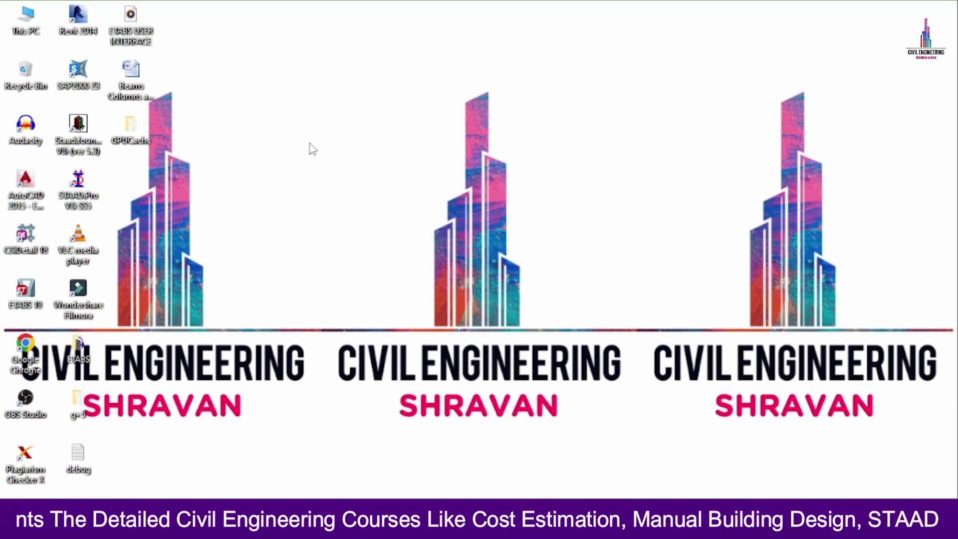
# Step: Launch ETABS 18 and open the building model named fg
pyautogui.doubleClick(47, 283)
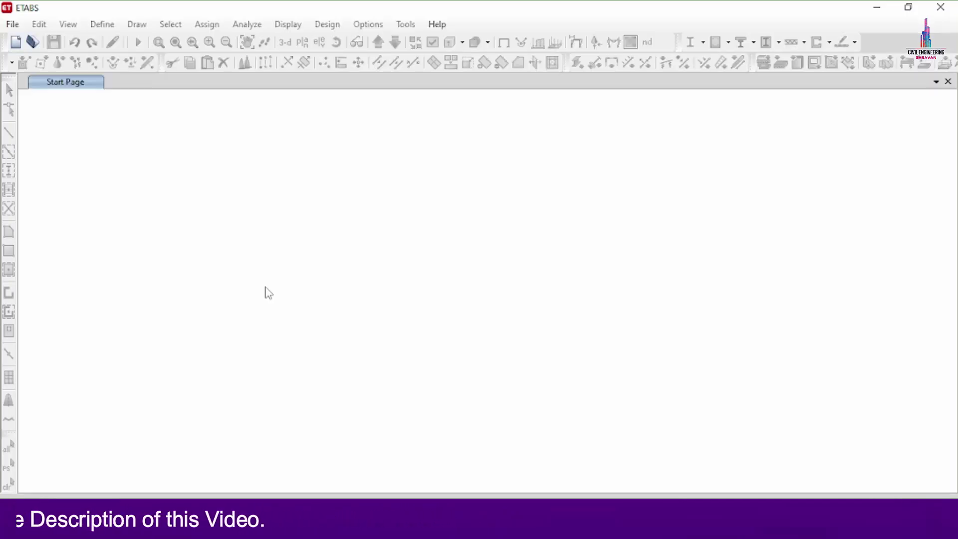
pyautogui.hotkey('ctrl', 'o')
pyautogui.press('Escape')
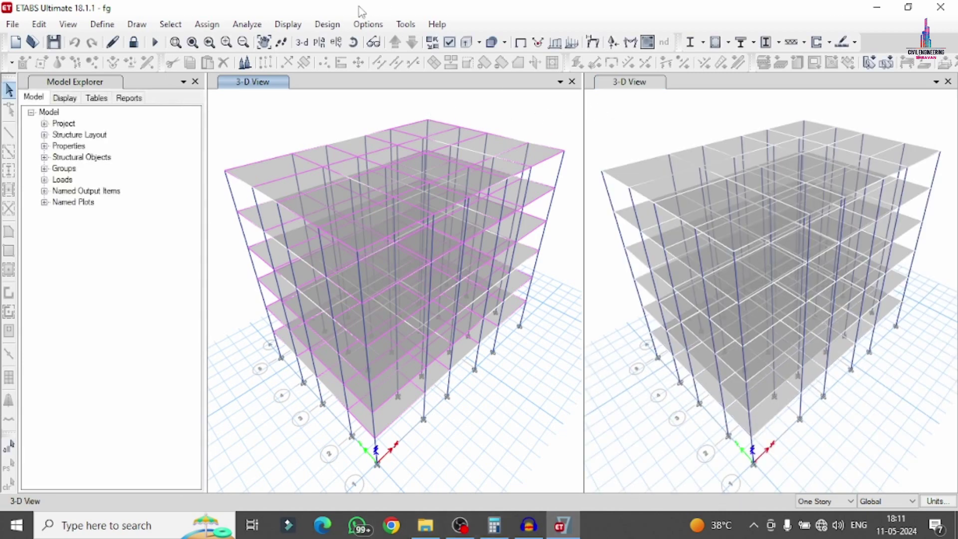
# Step: Show the plan view of story 5 and unlock the model, accepting deletion of its analysis results
pyautogui.click(319, 42)
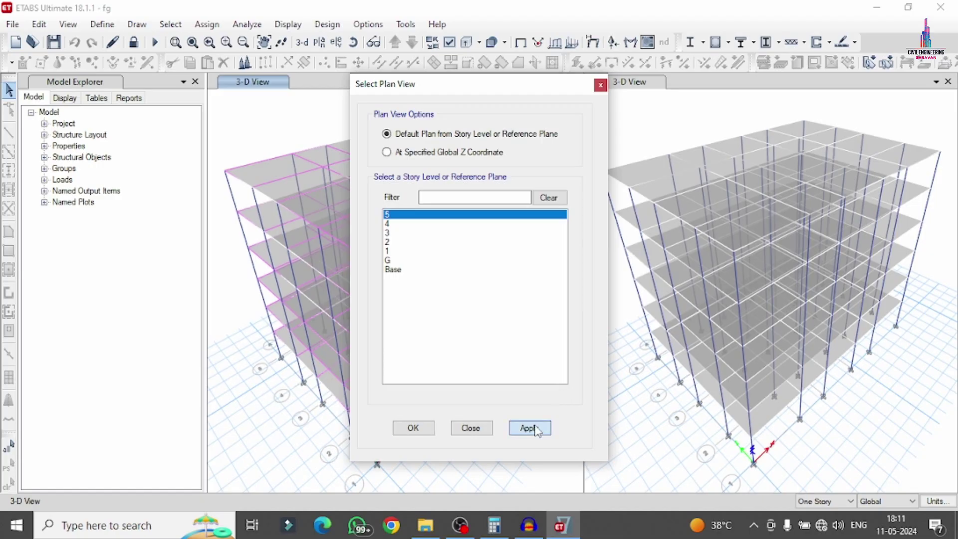
pyautogui.click(414, 434)
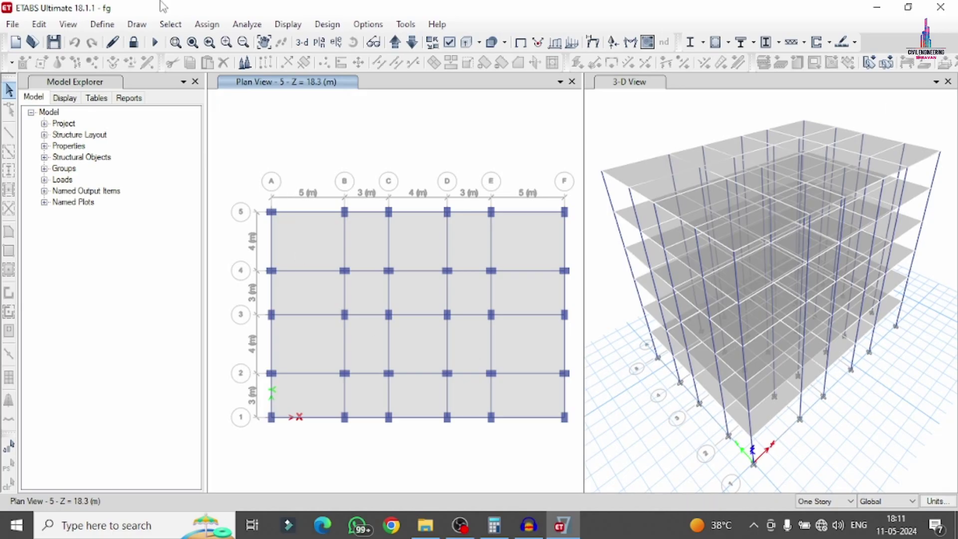
pyautogui.click(133, 42)
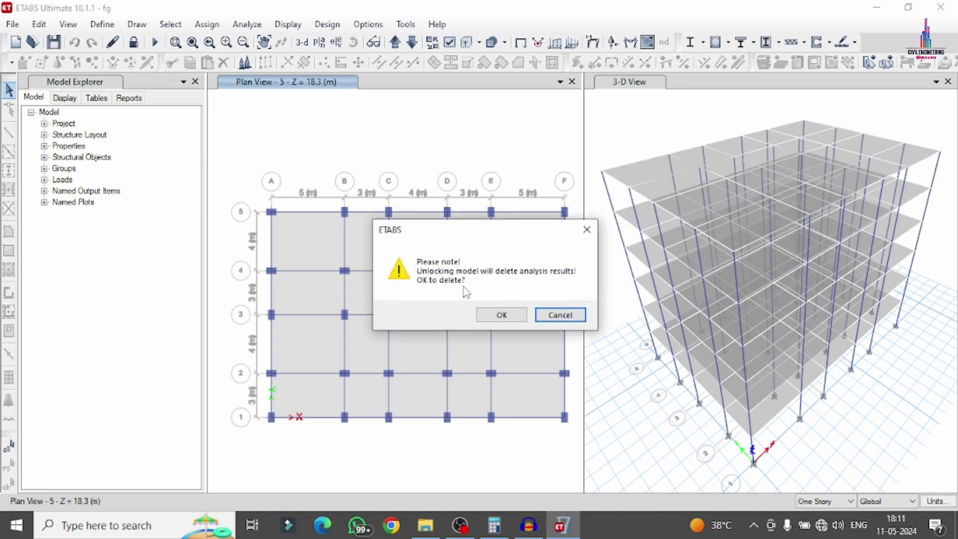
pyautogui.click(498, 314)
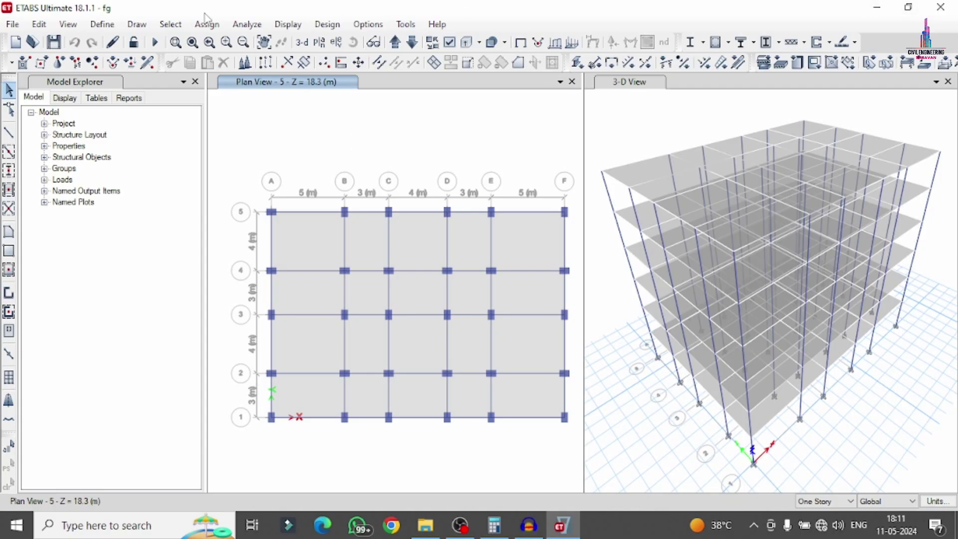
# Step: Add a load pattern named EQX of type Seismic with IS 1893:2016 as its auto lateral load
pyautogui.click(104, 26)
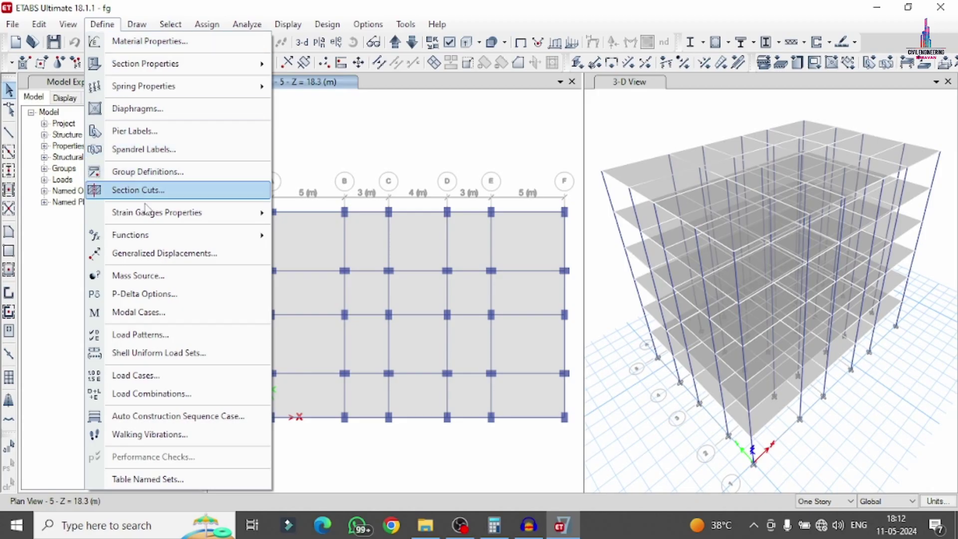
pyautogui.click(159, 335)
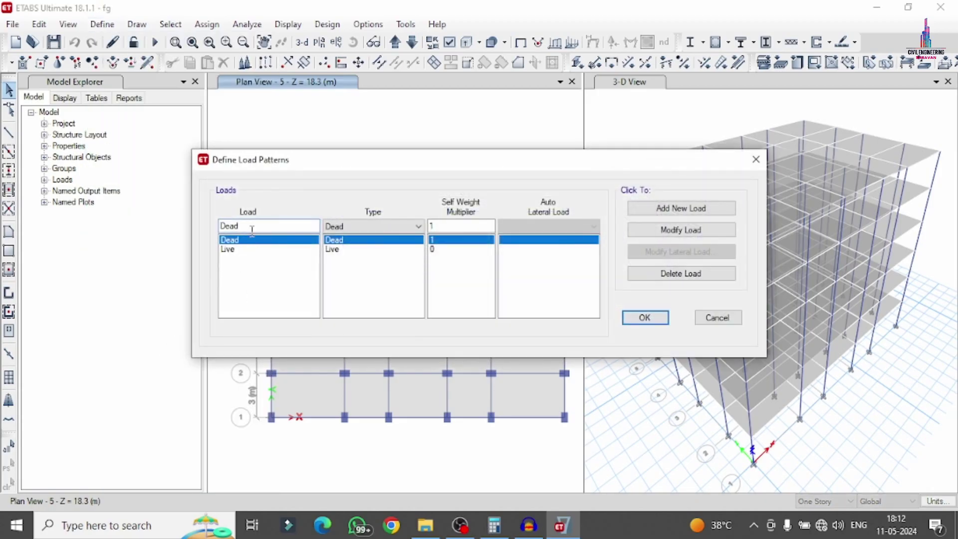
pyautogui.moveTo(252, 226); pyautogui.dragTo(216, 231)
pyautogui.click(238, 252)
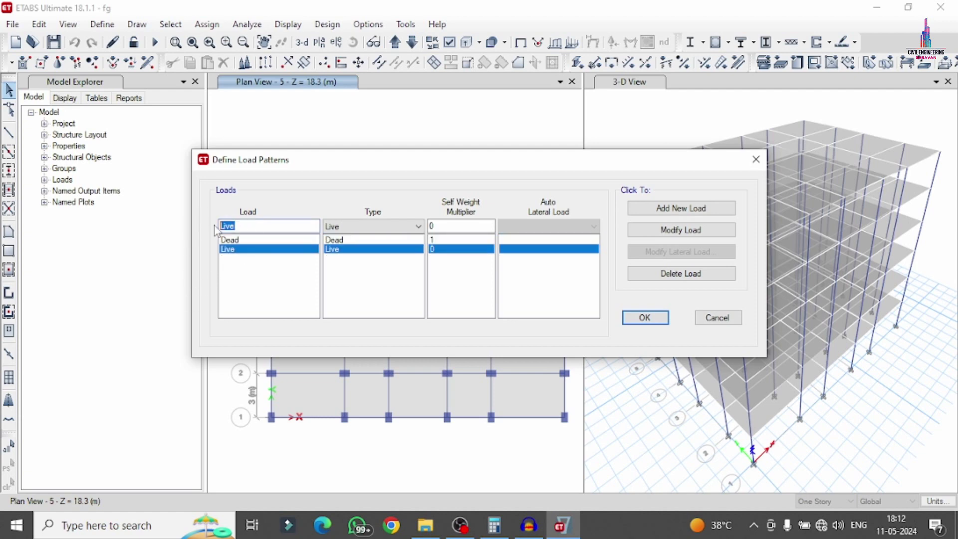
pyautogui.write('EQX')
pyautogui.click(357, 227)
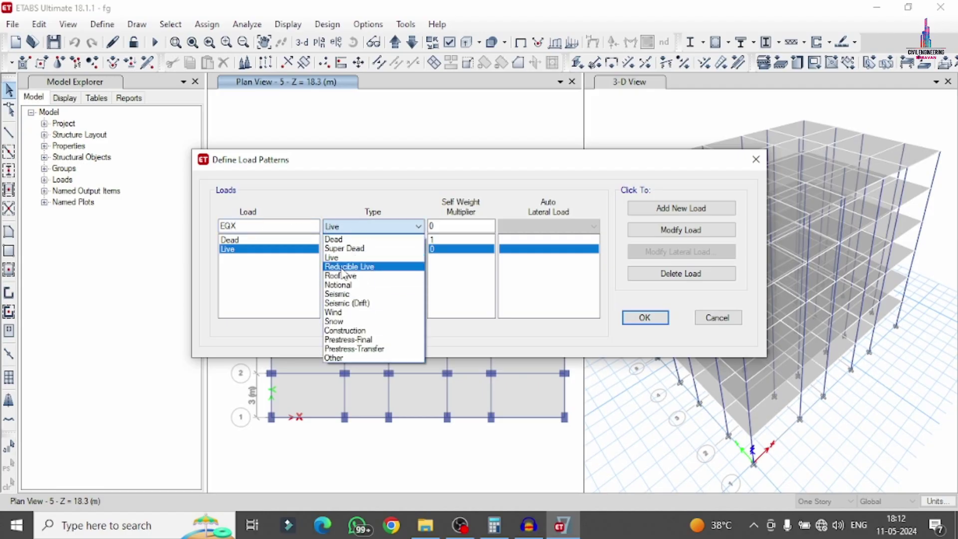
pyautogui.click(336, 294)
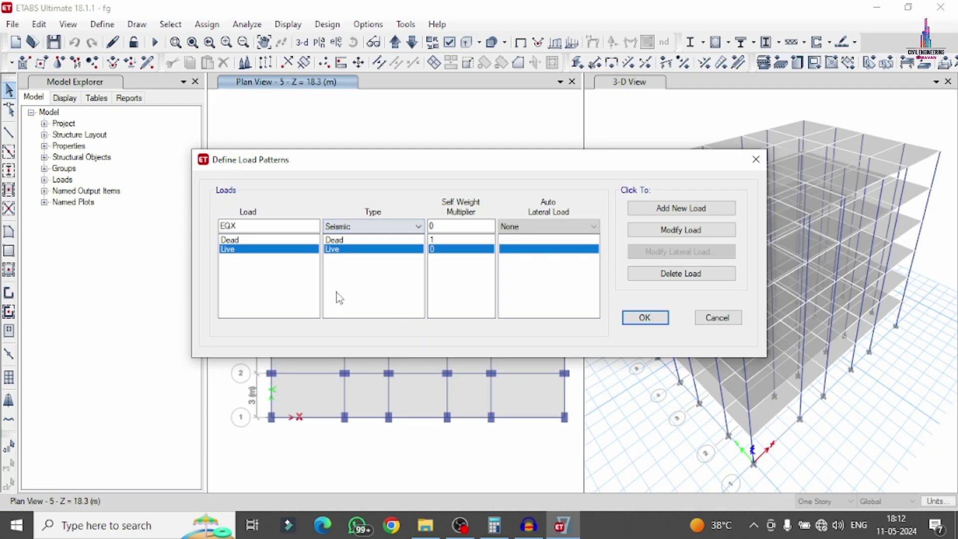
pyautogui.click(522, 228)
pyautogui.press('i')
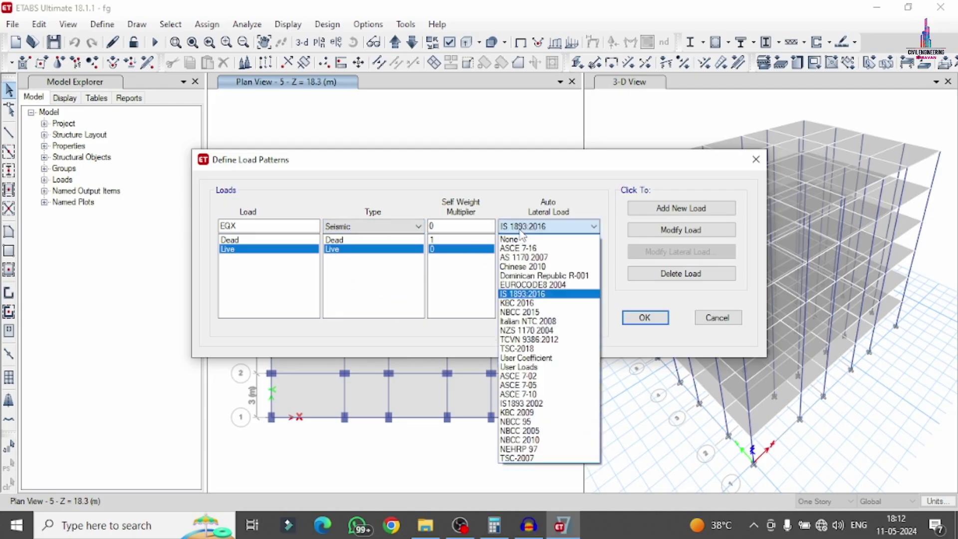
pyautogui.press('Return')
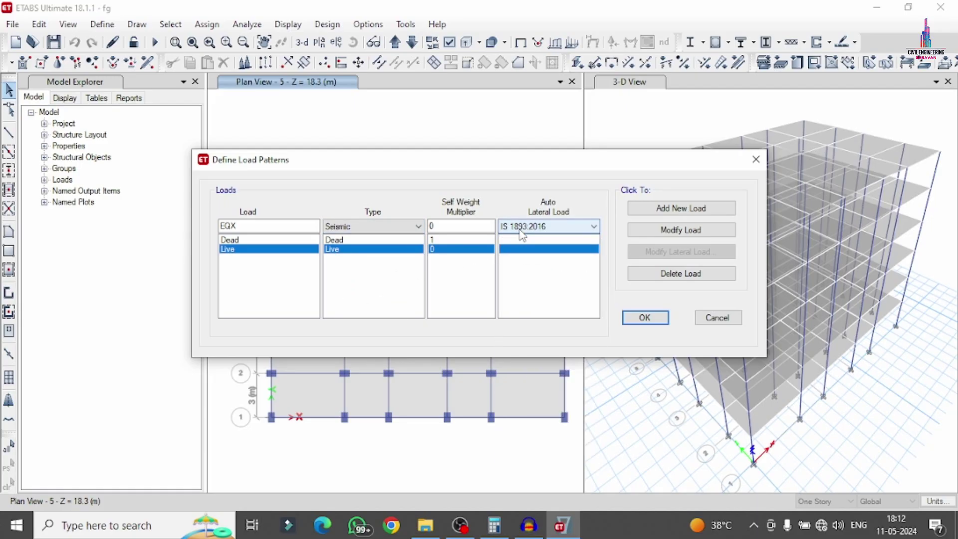
pyautogui.click(704, 212)
# Step: Add a second seismic load pattern named EQY with the same IS 1893:2016 auto lateral load
pyautogui.click(276, 226)
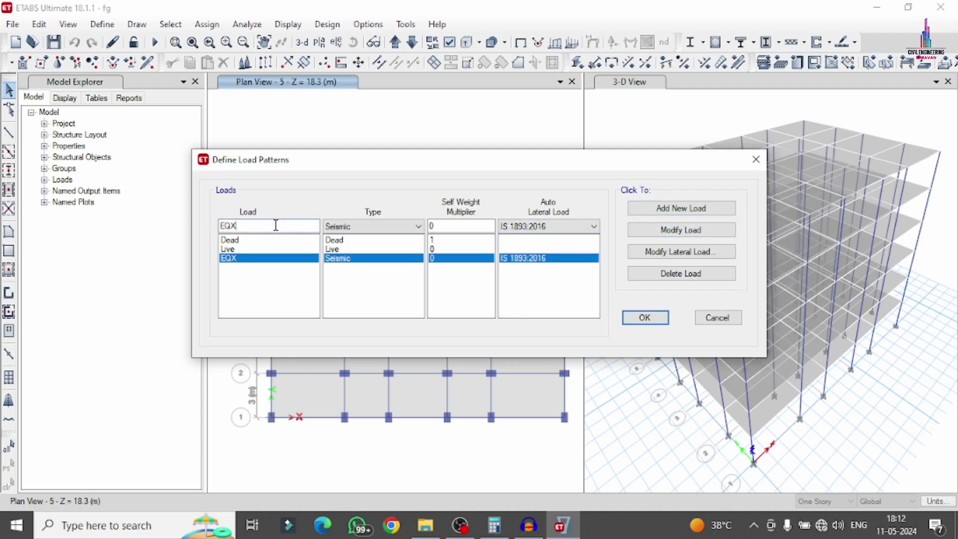
pyautogui.press('BackSpace')
pyautogui.write('Y')
pyautogui.click(651, 214)
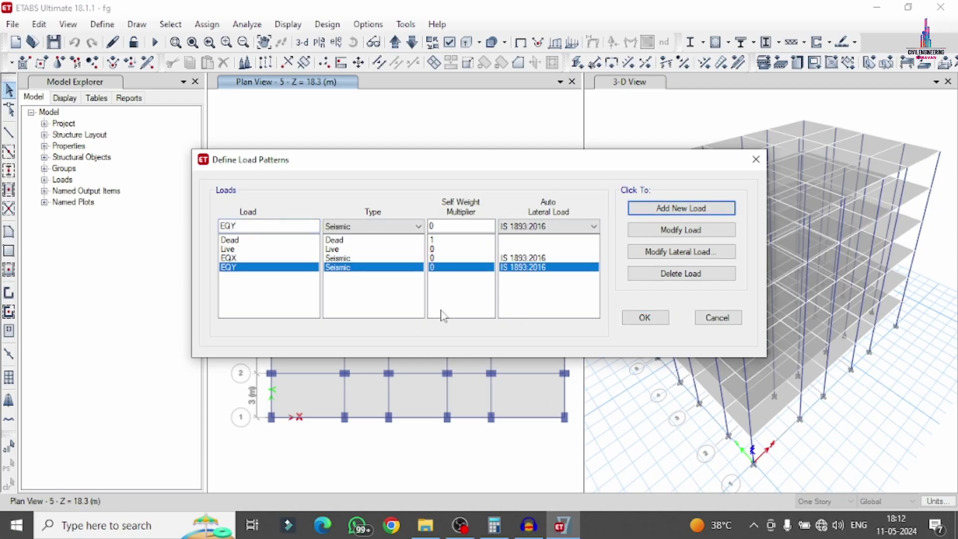
# Step: Restrict the EQX lateral load to X Dir only, excluding Y Dir and all eccentricity options
pyautogui.click(244, 259)
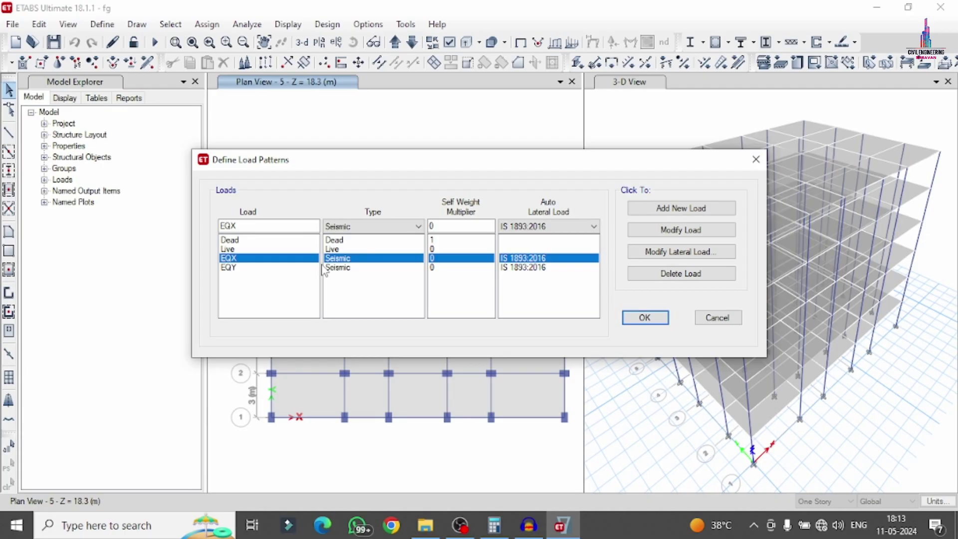
pyautogui.click(649, 253)
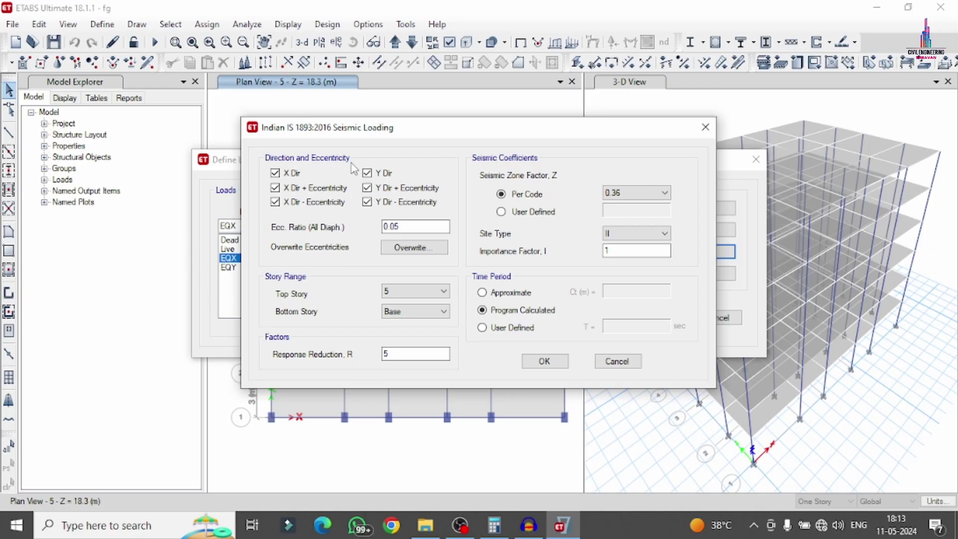
pyautogui.moveTo(358, 132); pyautogui.dragTo(559, 104)
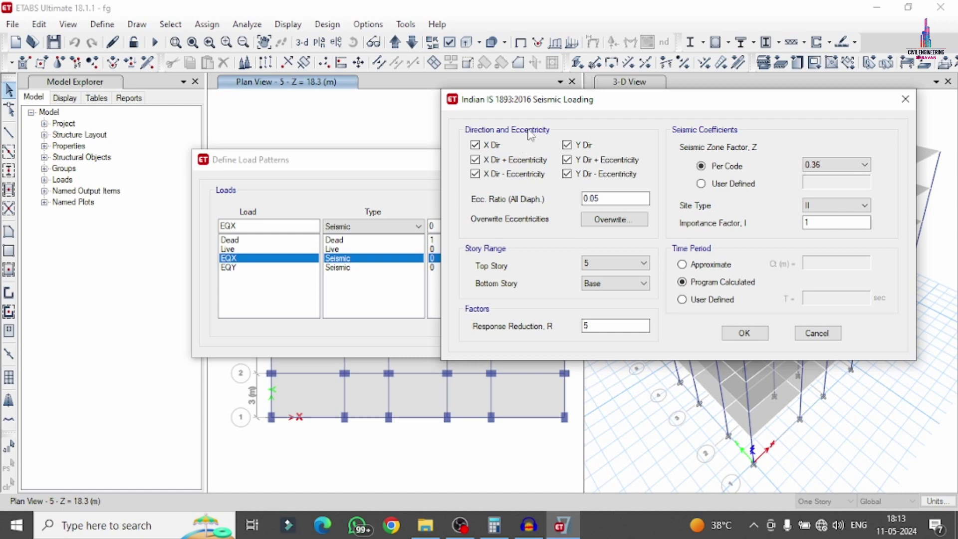
pyautogui.click(497, 161)
pyautogui.click(501, 179)
pyautogui.click(584, 175)
pyautogui.click(585, 161)
pyautogui.click(577, 148)
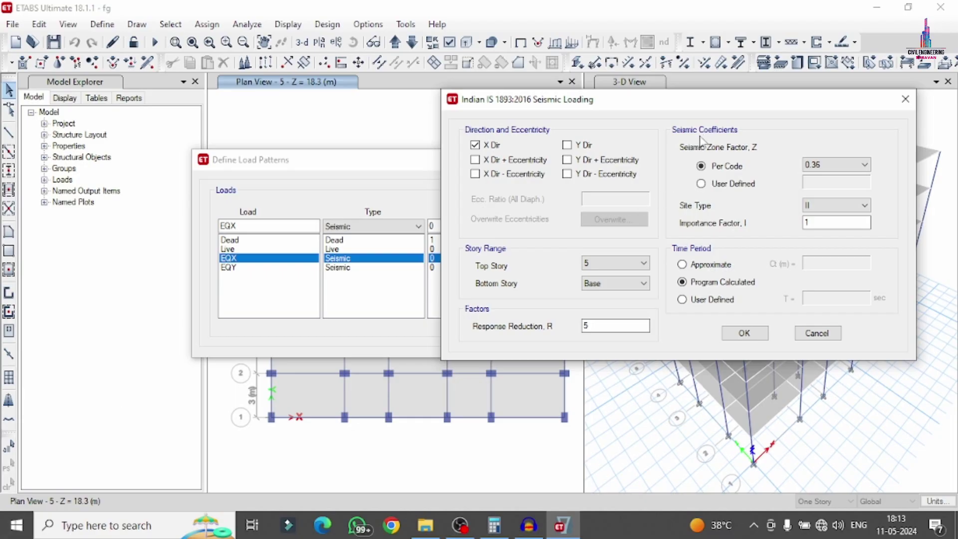
# Step: Choose zone factor 0.36 and site type II for EQX, keep response reduction 5, and accept the seismic loading
pyautogui.click(840, 166)
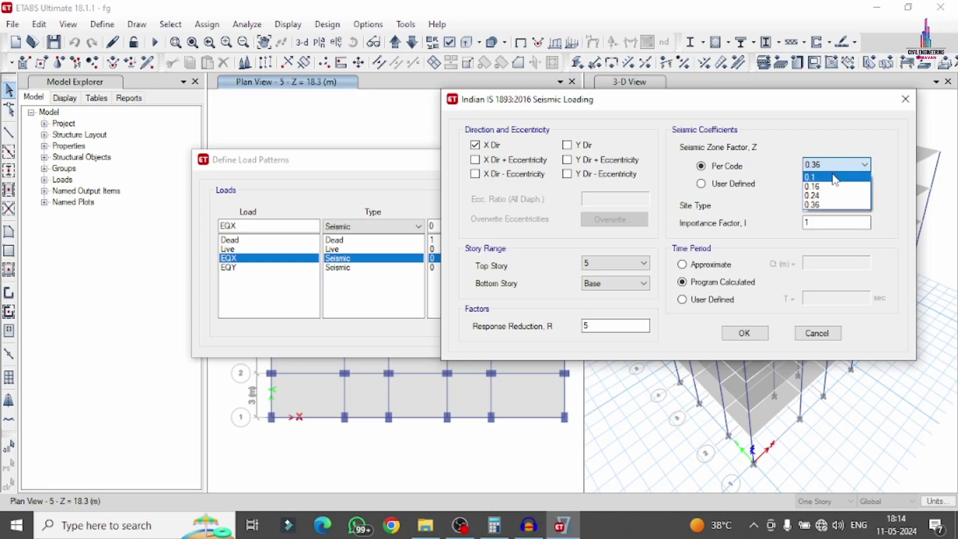
pyautogui.click(822, 207)
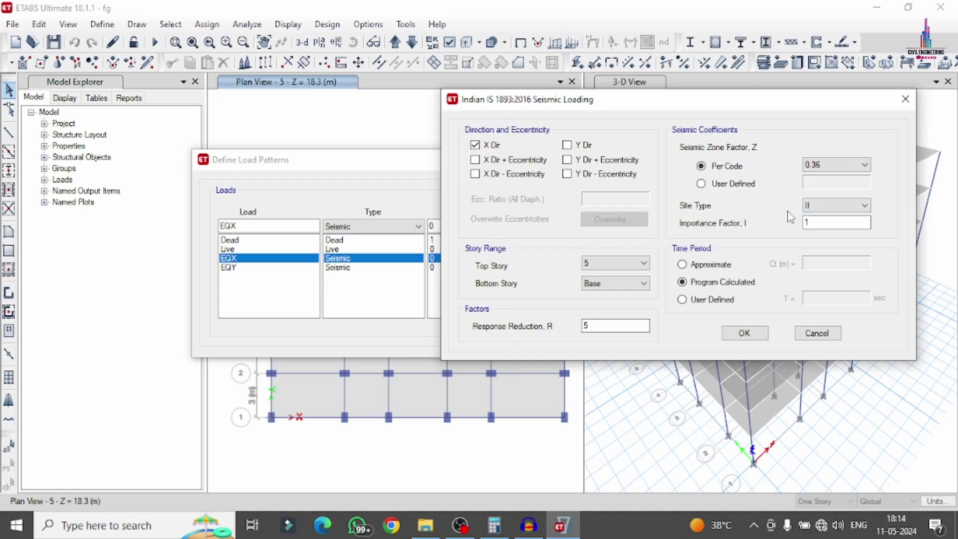
pyautogui.click(826, 209)
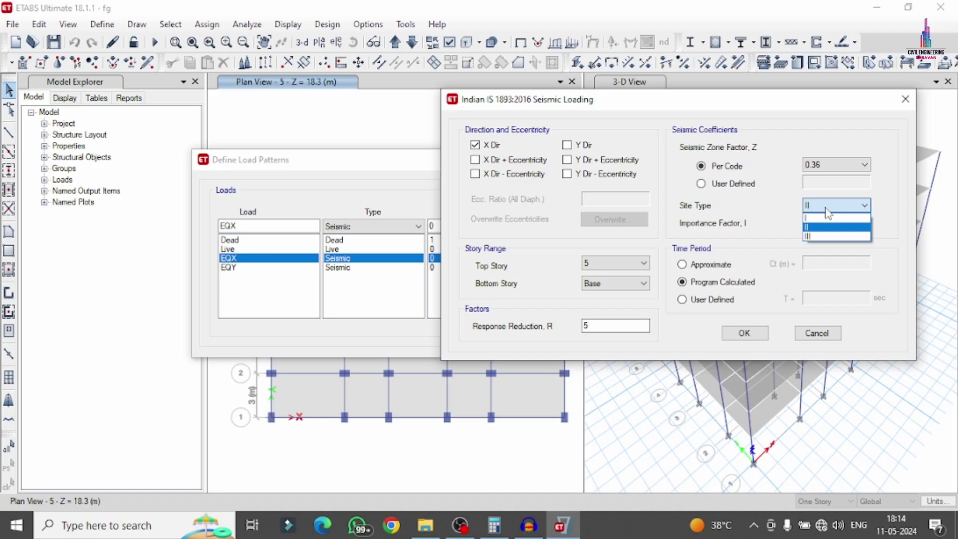
pyautogui.click(824, 227)
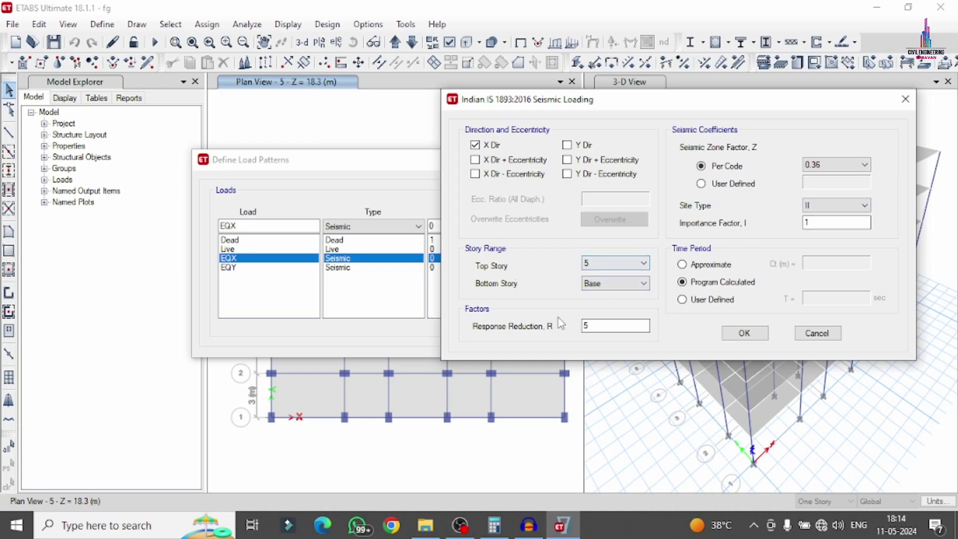
pyautogui.doubleClick(584, 327)
pyautogui.click(745, 333)
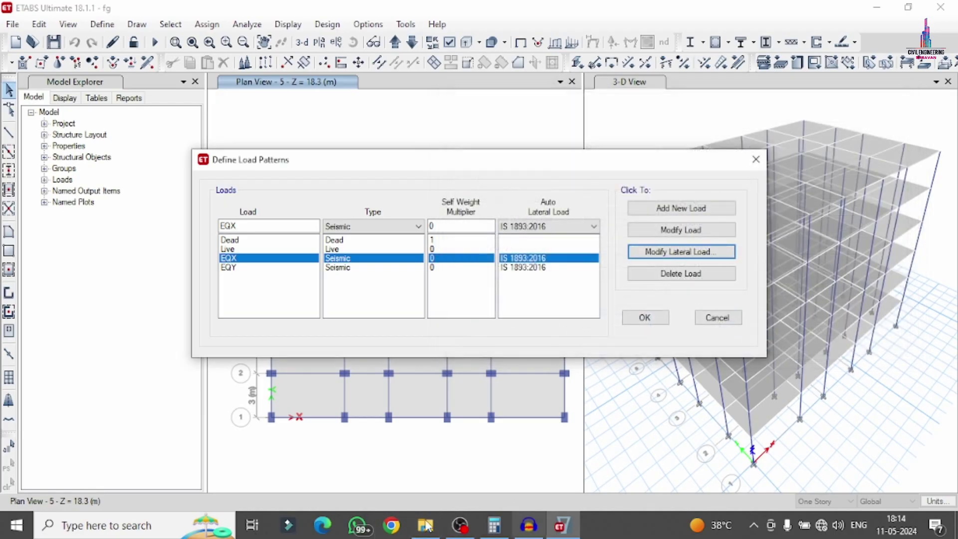
# Step: Restrict the EQY lateral load to Y Dir only, excluding X Dir and all eccentricity options
pyautogui.click(532, 269)
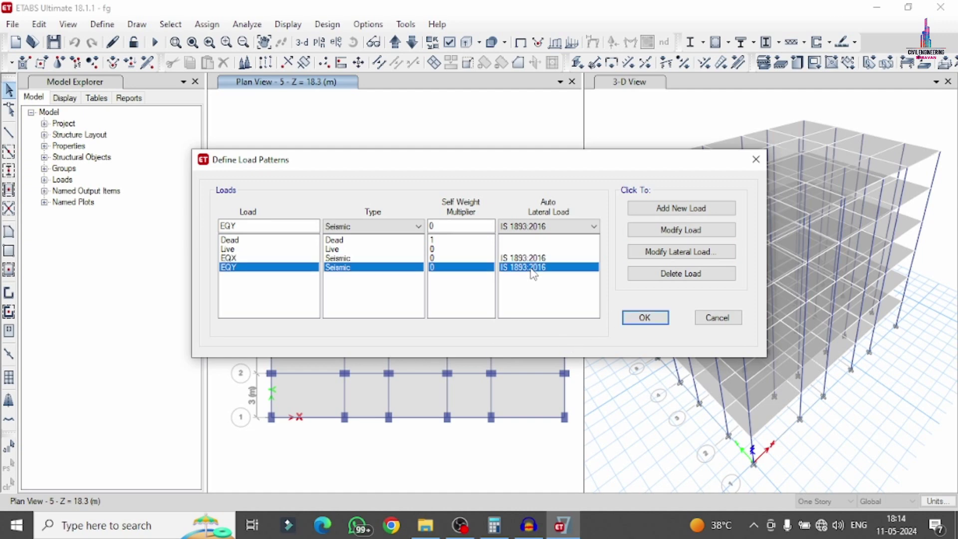
pyautogui.click(642, 253)
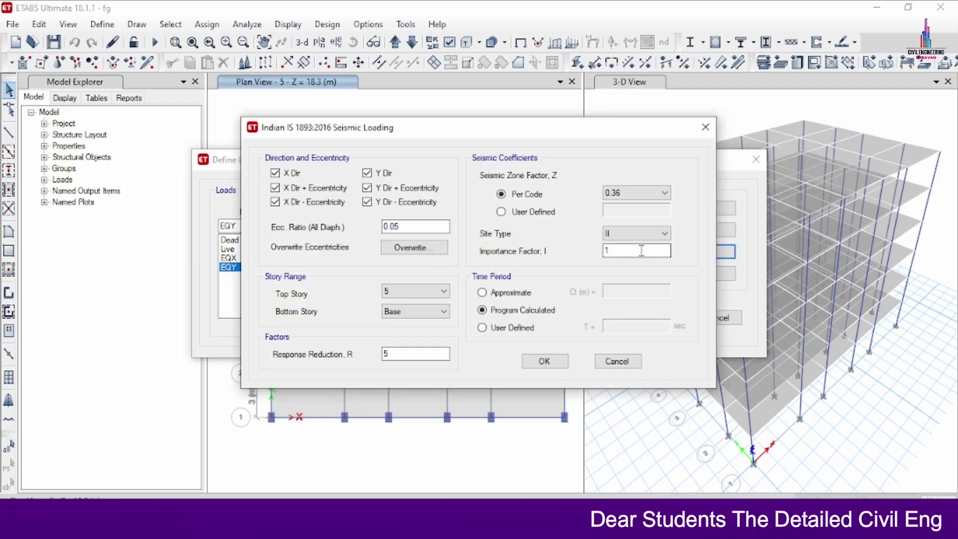
pyautogui.click(294, 174)
pyautogui.click(288, 188)
pyautogui.click(290, 202)
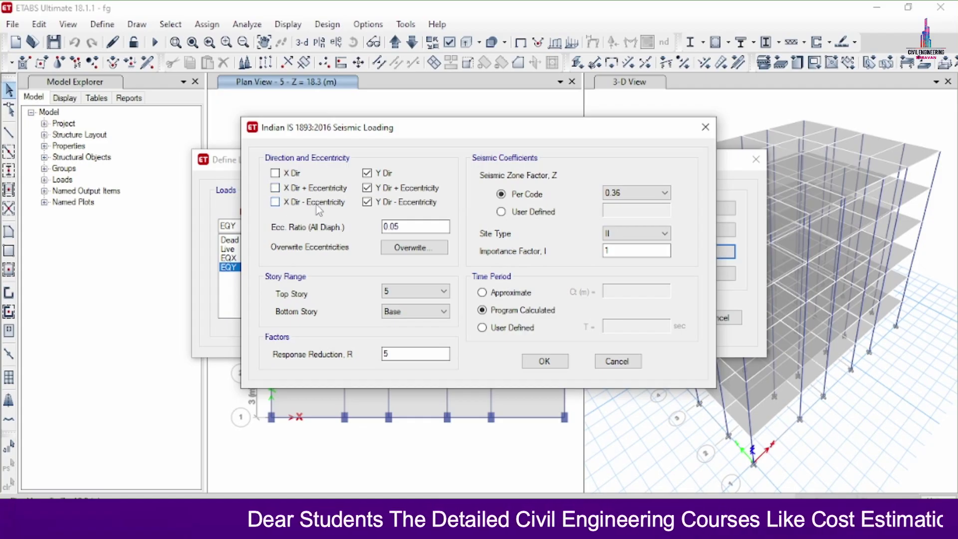
pyautogui.click(393, 202)
pyautogui.click(394, 189)
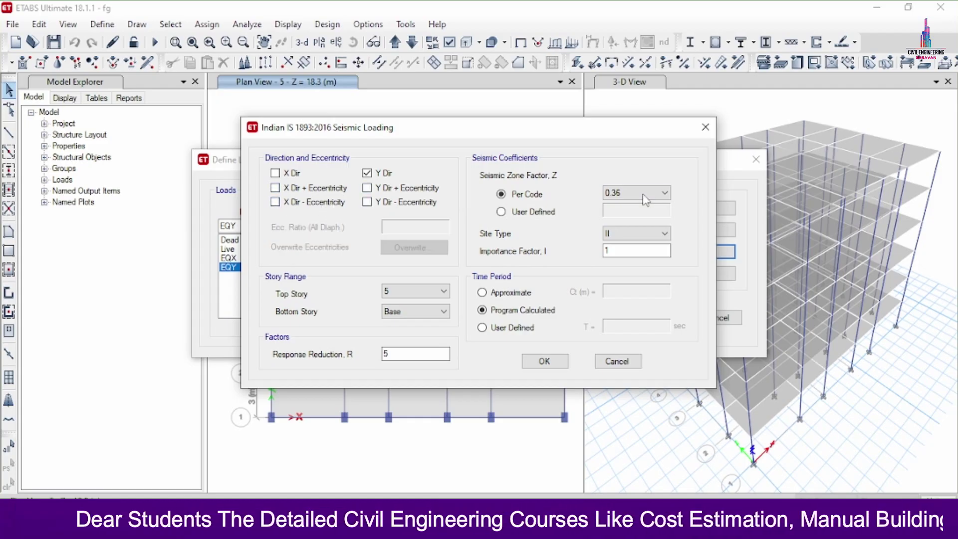
# Step: Keep zone factor 0.36, site type II, importance factor 1 and response reduction 5 for EQY, then accept the seismic loading and load patterns
pyautogui.click(620, 195)
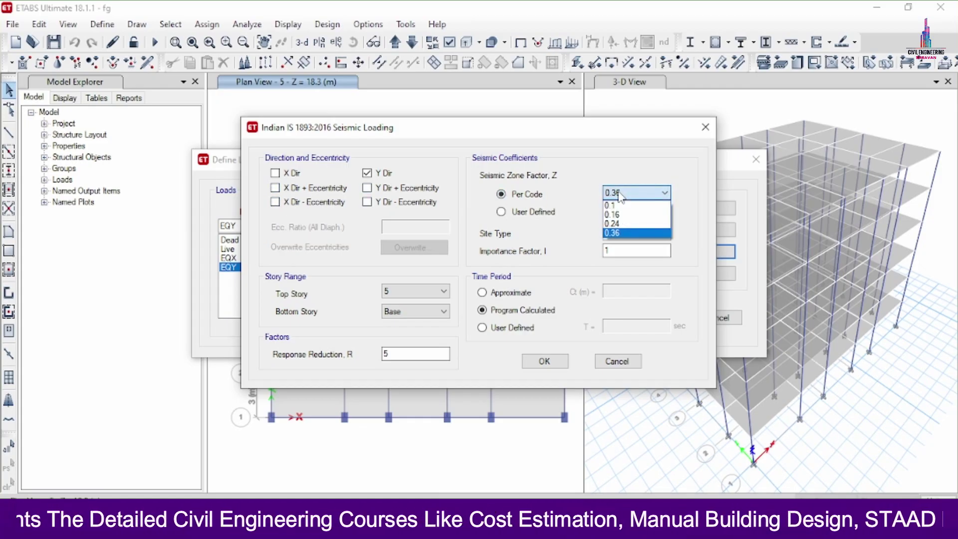
pyautogui.click(620, 196)
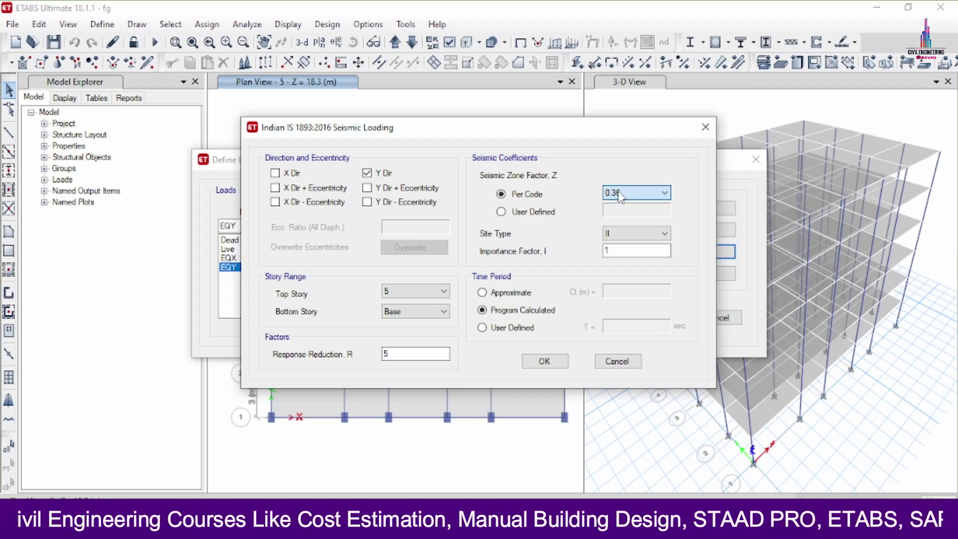
pyautogui.click(614, 234)
pyautogui.click(613, 238)
pyautogui.click(618, 250)
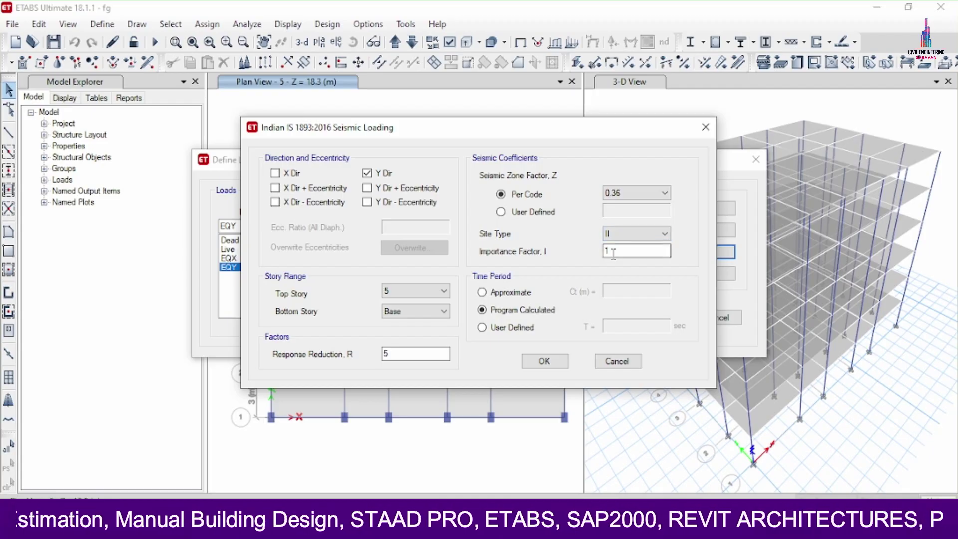
pyautogui.click(392, 355)
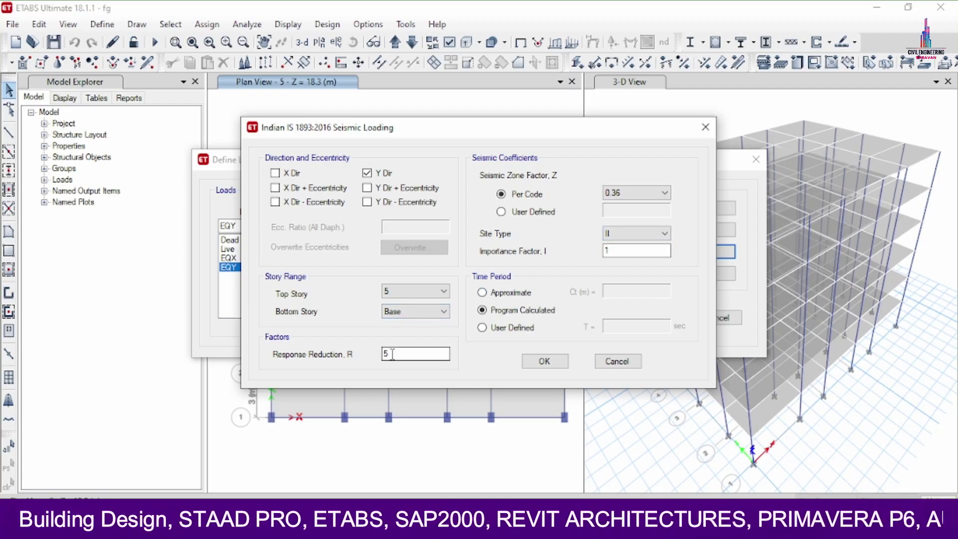
pyautogui.click(545, 361)
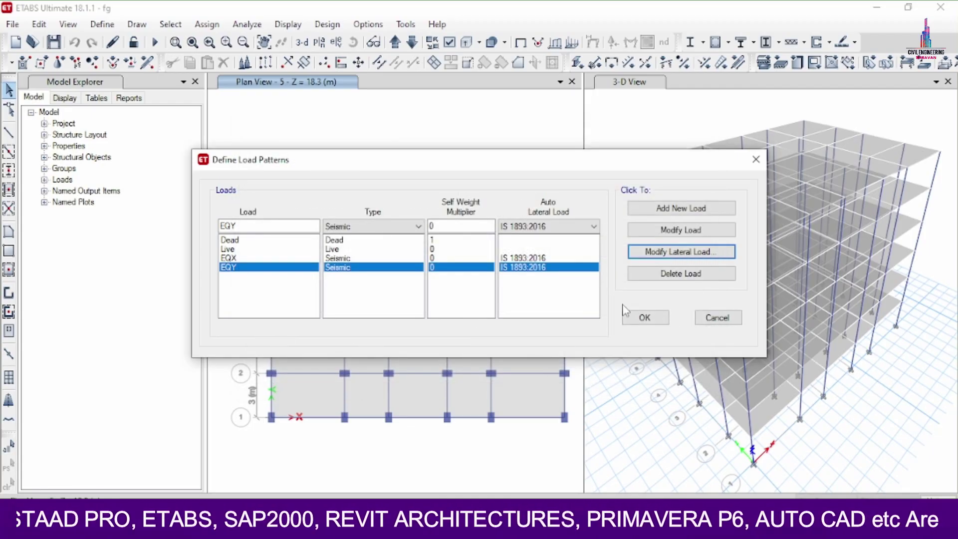
pyautogui.click(637, 321)
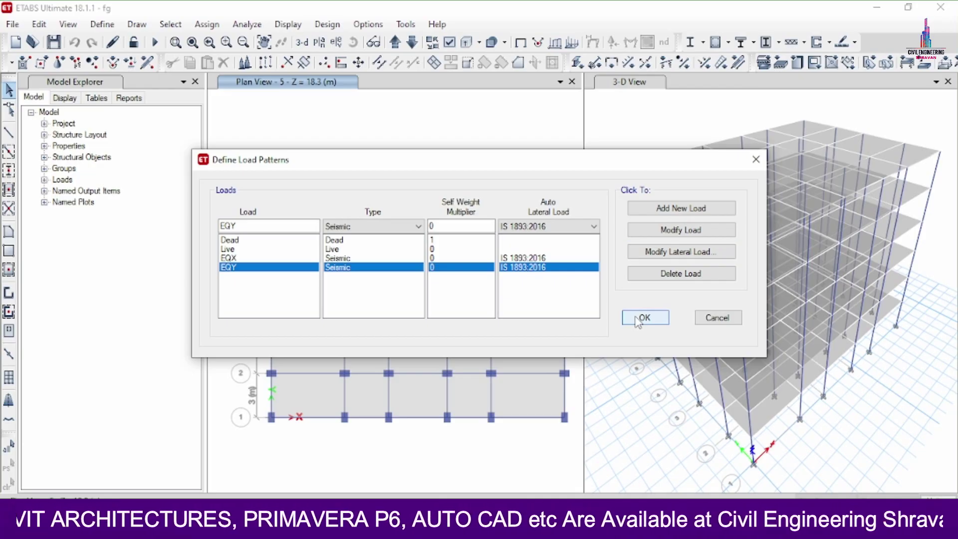
pyautogui.click(637, 321)
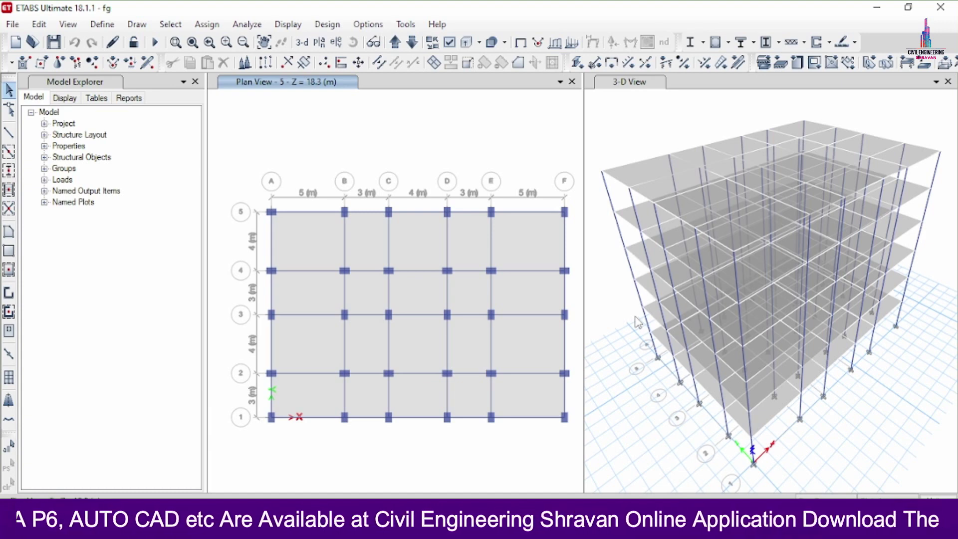
# Step: Add the default design load combinations for Concrete Frame Design and run the analysis
pyautogui.click(105, 25)
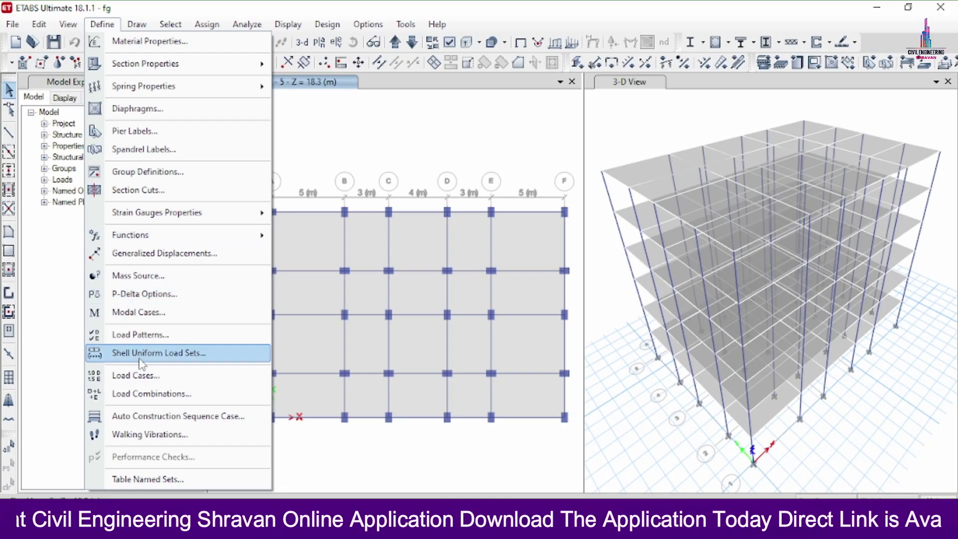
pyautogui.click(159, 393)
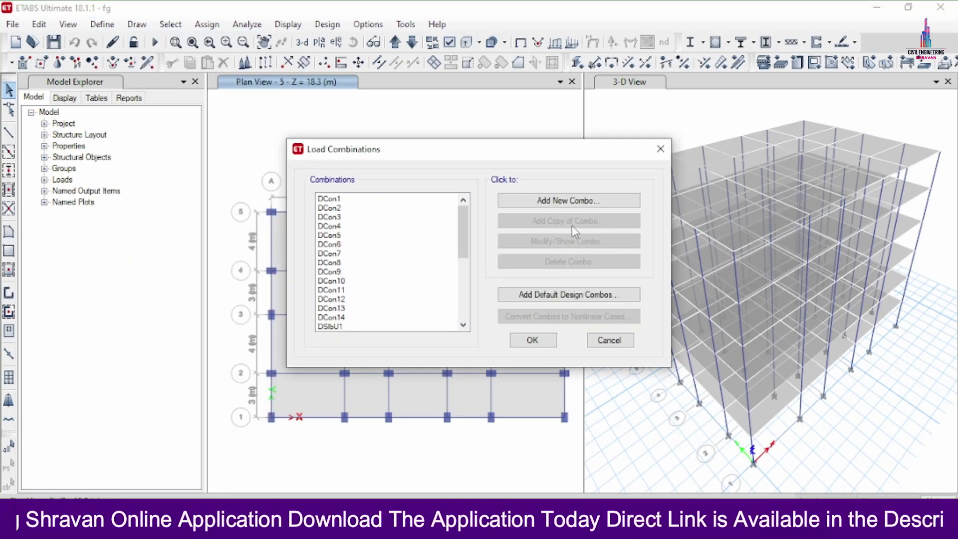
pyautogui.moveTo(462, 226)
pyautogui.mouseDown()
pyautogui.moveTo(463, 291)
pyautogui.moveTo(462, 225)
pyautogui.mouseUp()
pyautogui.click(519, 298)
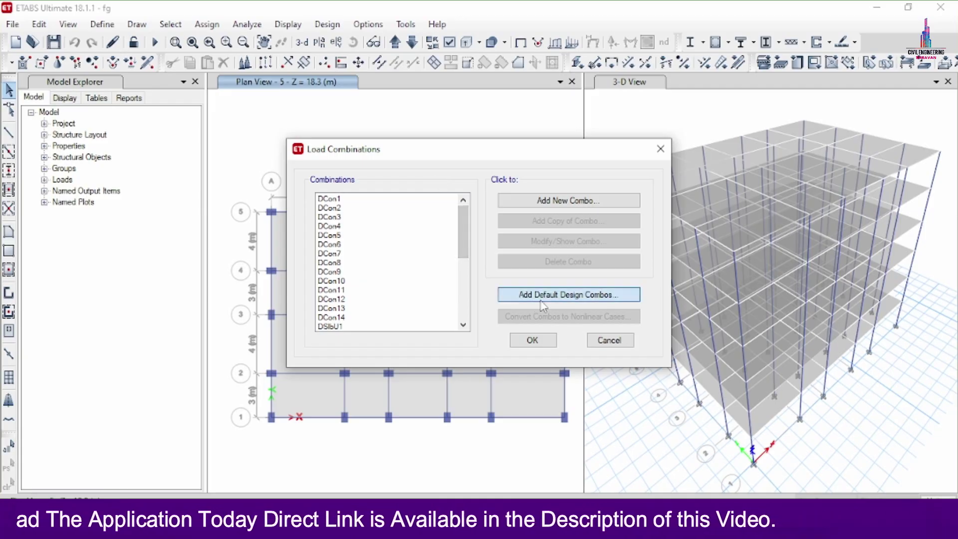
pyautogui.click(424, 242)
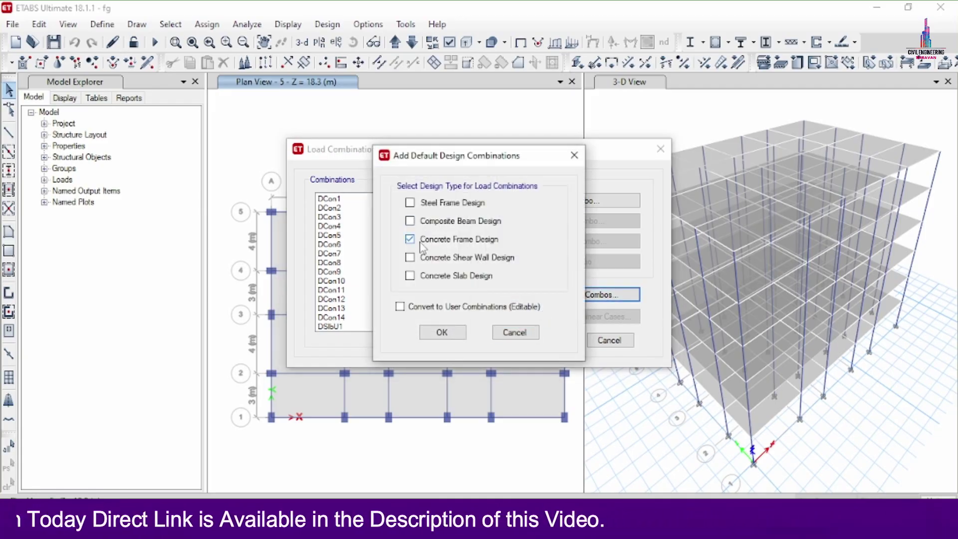
pyautogui.click(438, 332)
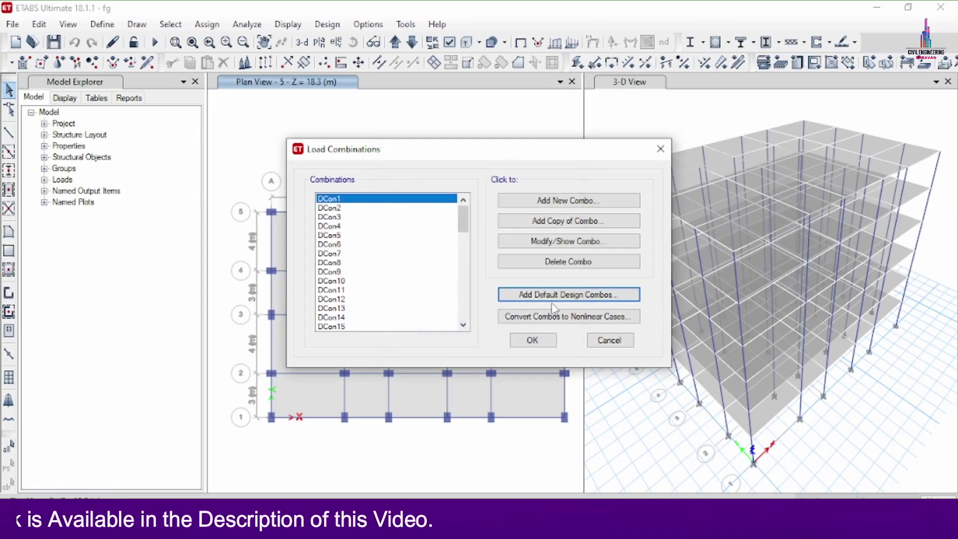
pyautogui.moveTo(464, 213)
pyautogui.mouseDown()
pyautogui.moveTo(463, 306)
pyautogui.moveTo(463, 214)
pyautogui.mouseUp()
pyautogui.click(523, 341)
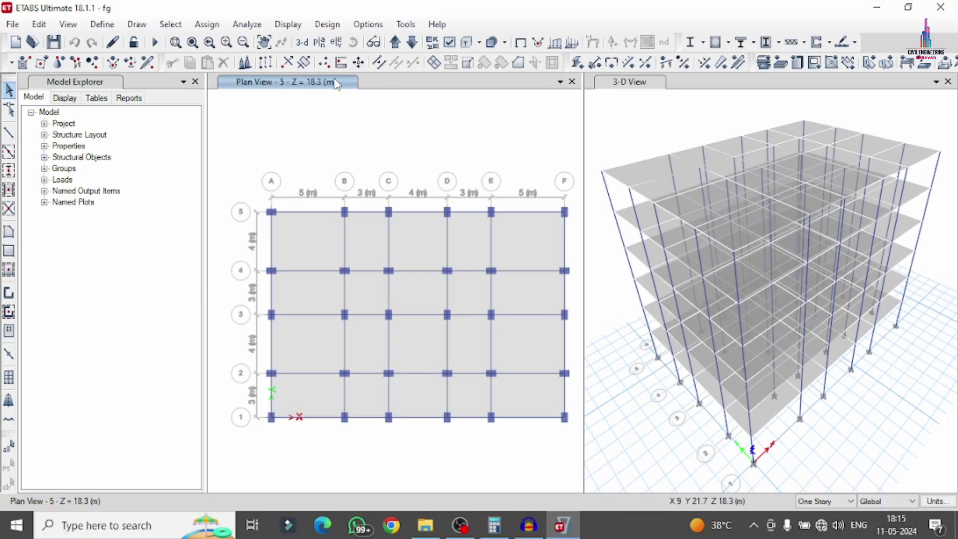
pyautogui.click(156, 43)
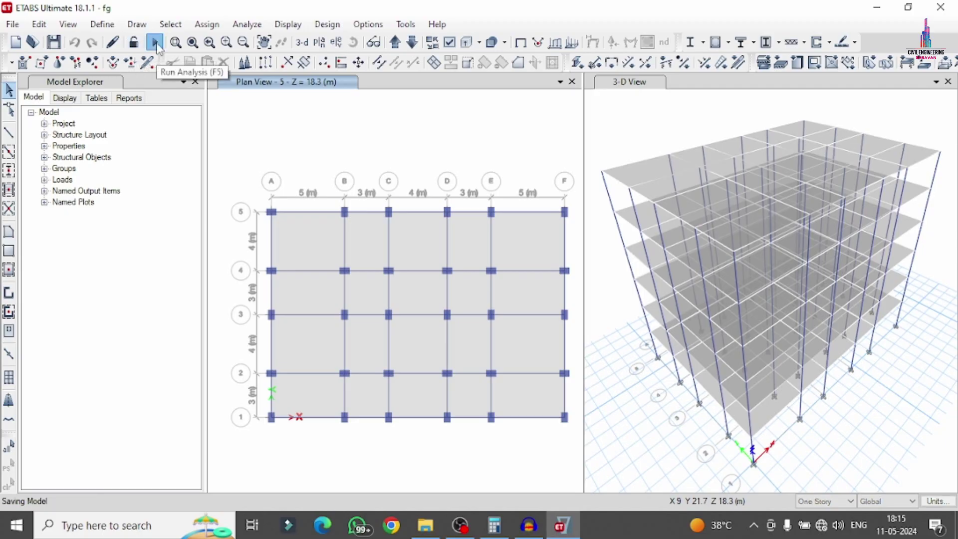
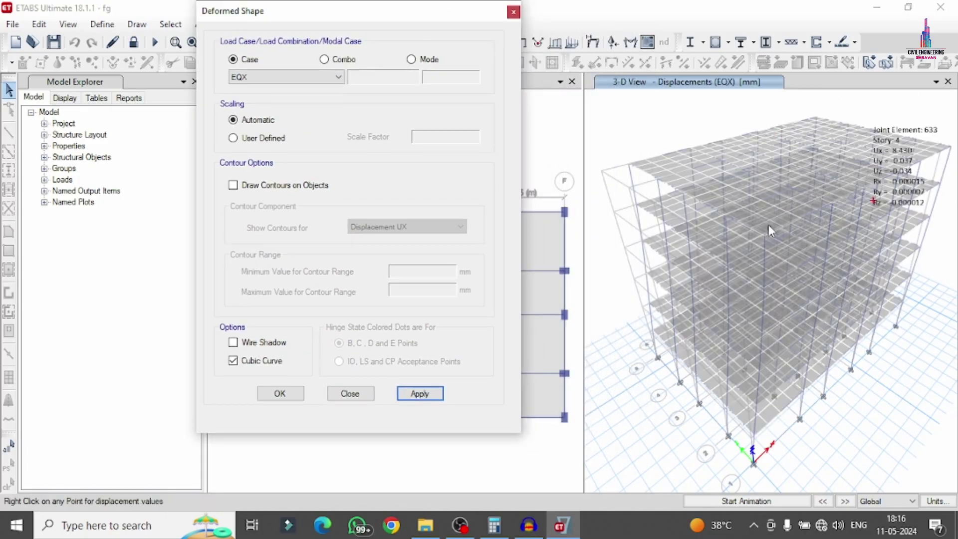
# Step: Show the EQX deformed shape in the elevation along grid line 1
pyautogui.moveTo(390, 11); pyautogui.dragTo(163, 106)
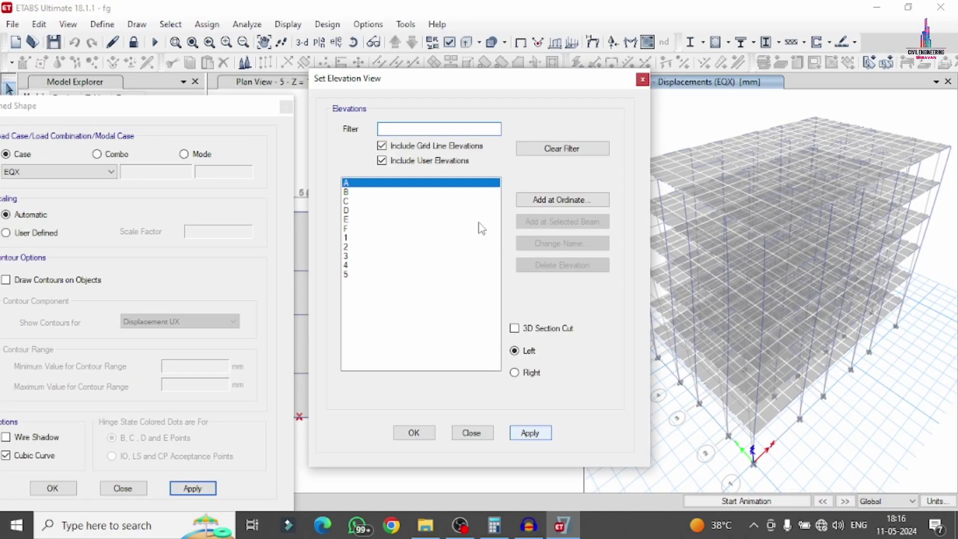
pyautogui.moveTo(481, 86); pyautogui.dragTo(382, 35)
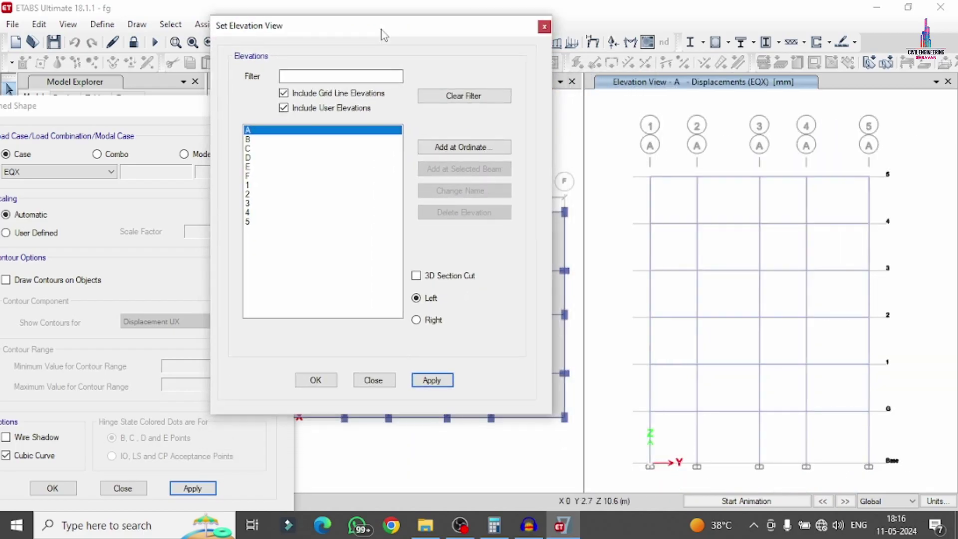
pyautogui.click(276, 185)
pyautogui.click(448, 383)
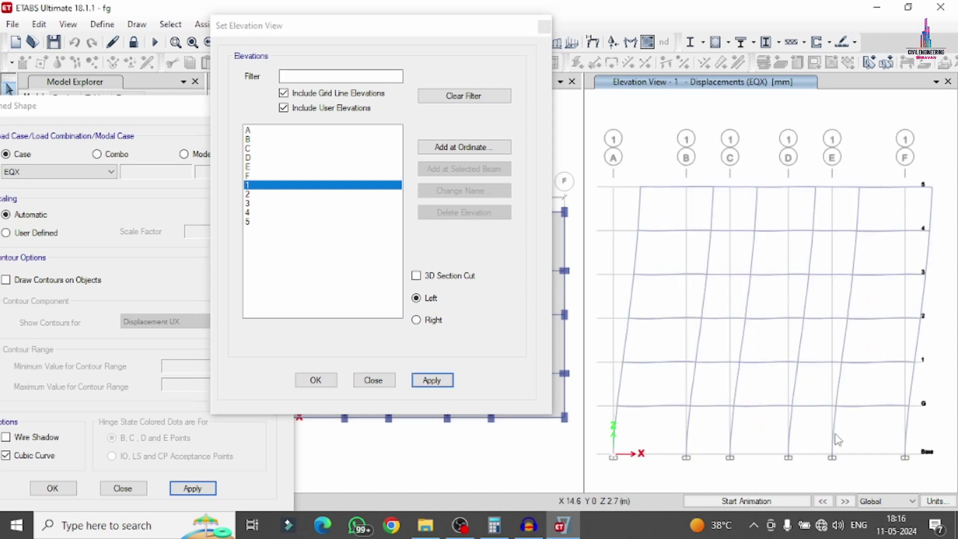
# Step: Mute the computer's speakers and animate the EQX deformed shape in elevation 1
pyautogui.click(826, 521)
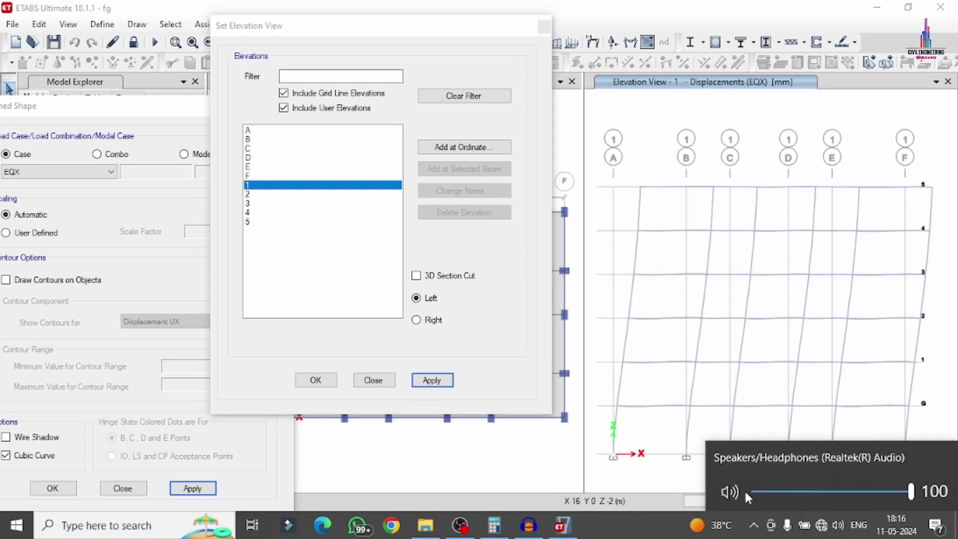
pyautogui.click(729, 493)
pyautogui.click(691, 506)
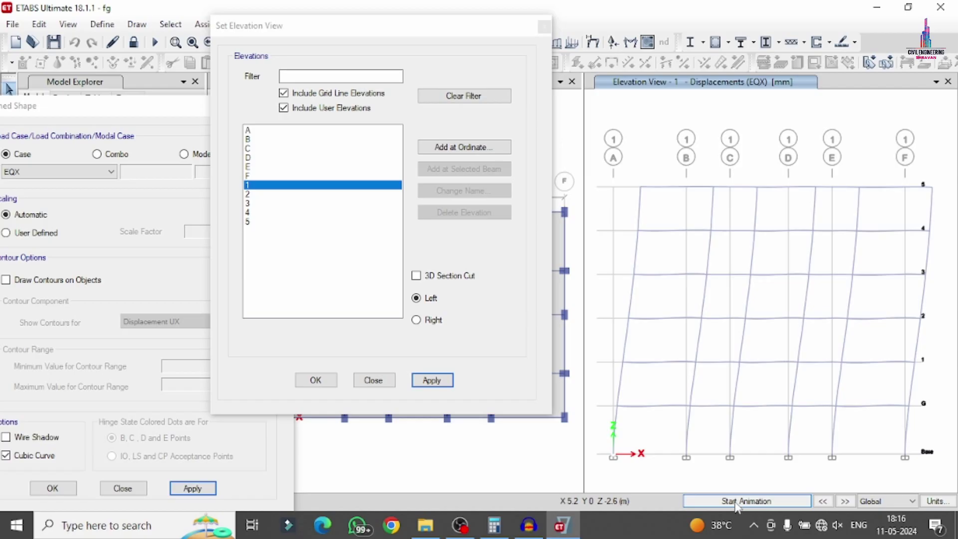
pyautogui.click(737, 501)
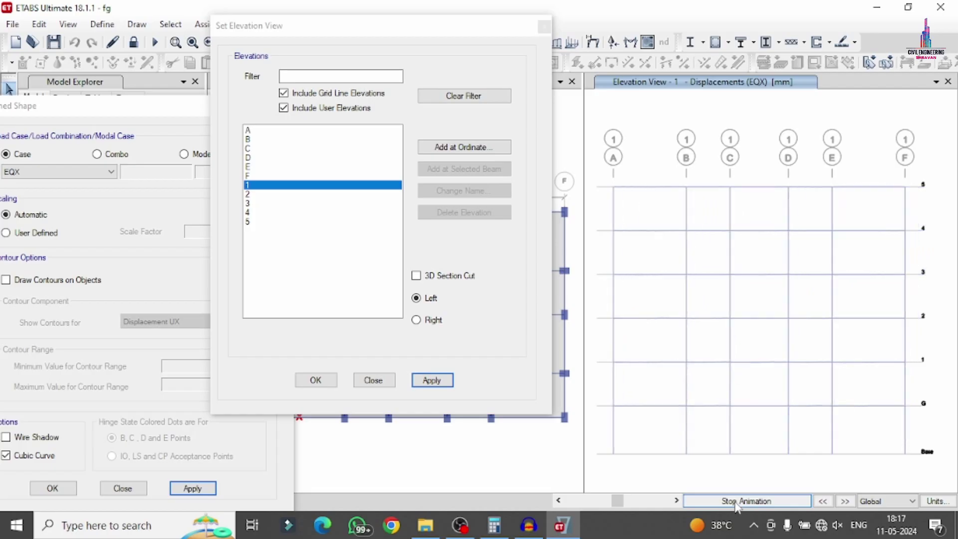
# Step: Show the deformed shape for load case EQY in elevation A and animate it
pyautogui.click(248, 131)
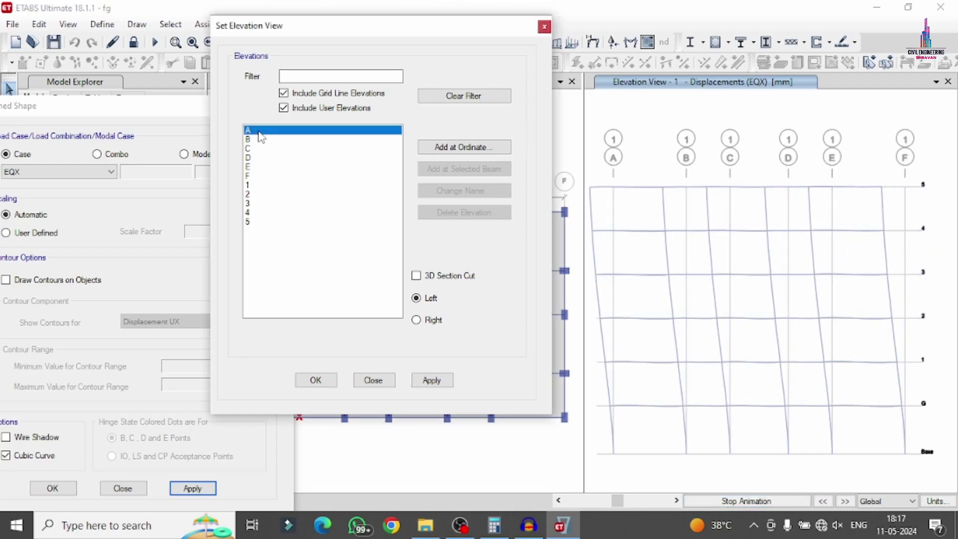
pyautogui.click(432, 381)
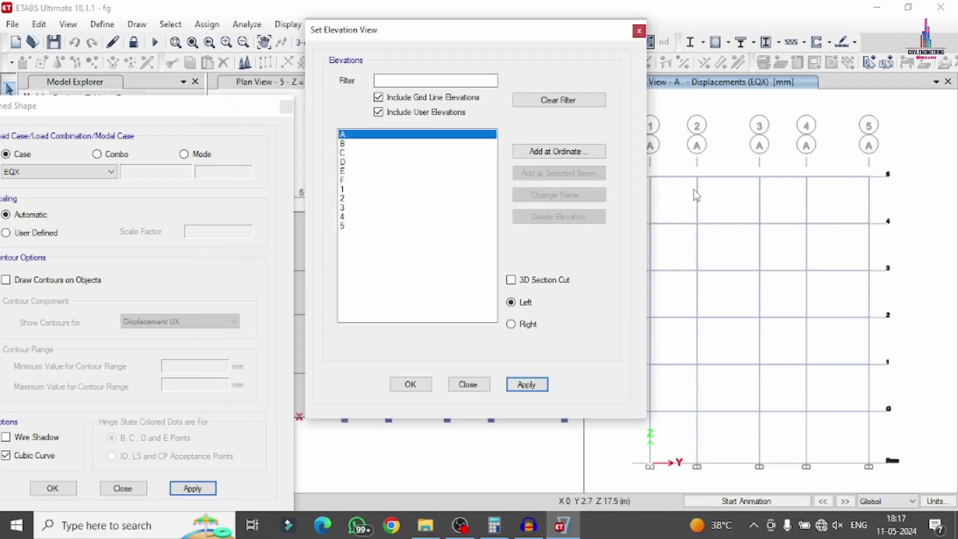
pyautogui.click(86, 172)
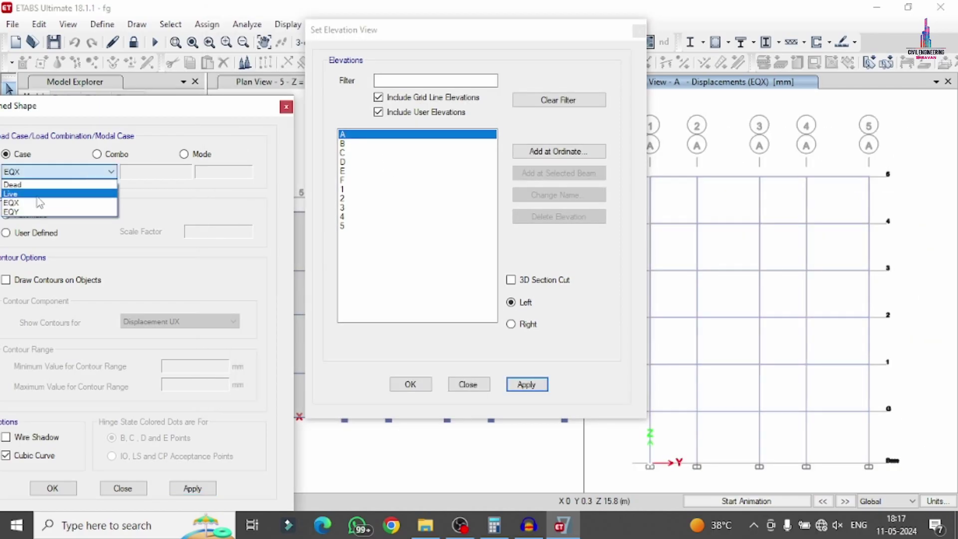
pyautogui.click(22, 215)
pyautogui.click(192, 488)
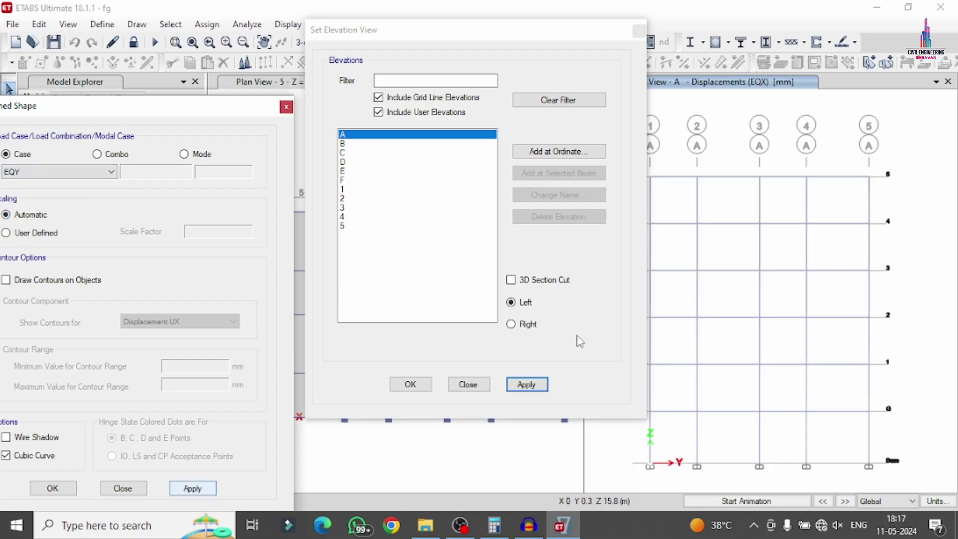
pyautogui.moveTo(496, 36); pyautogui.dragTo(436, 17)
pyautogui.click(770, 502)
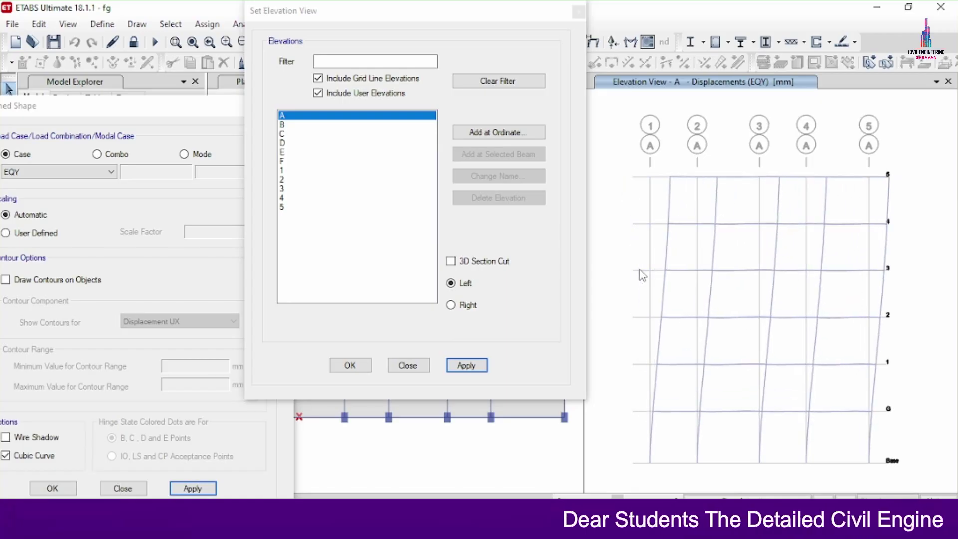
pyautogui.click(578, 10)
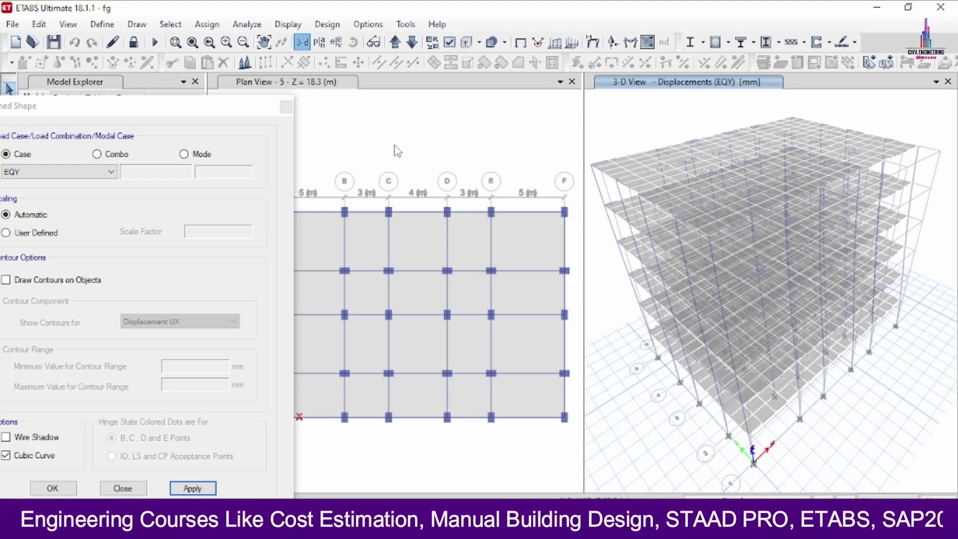
pyautogui.click(286, 107)
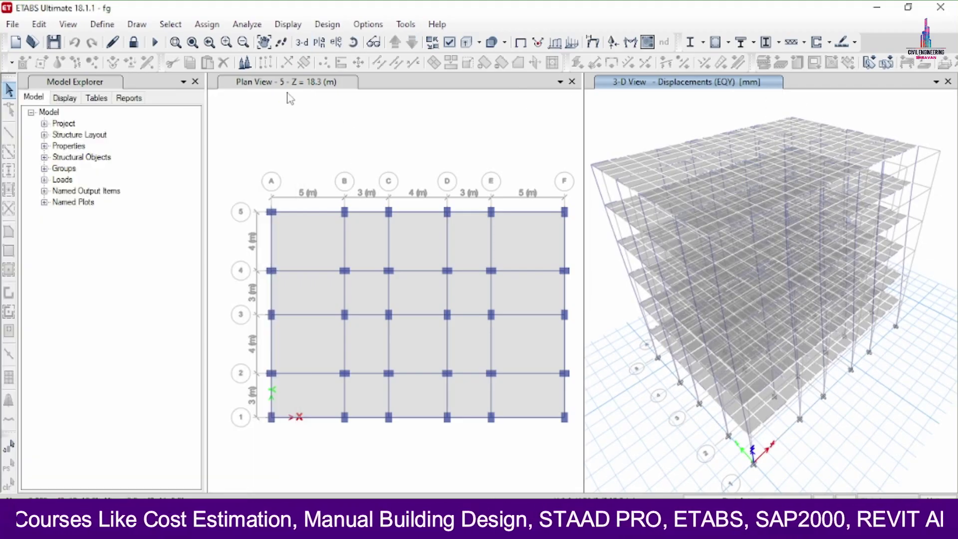
# Step: Display the frame force diagrams for load case EQX in the 3-D view, first Shear 2-2 and then Shear 3-3
pyautogui.click(287, 24)
pyautogui.moveTo(325, 105)
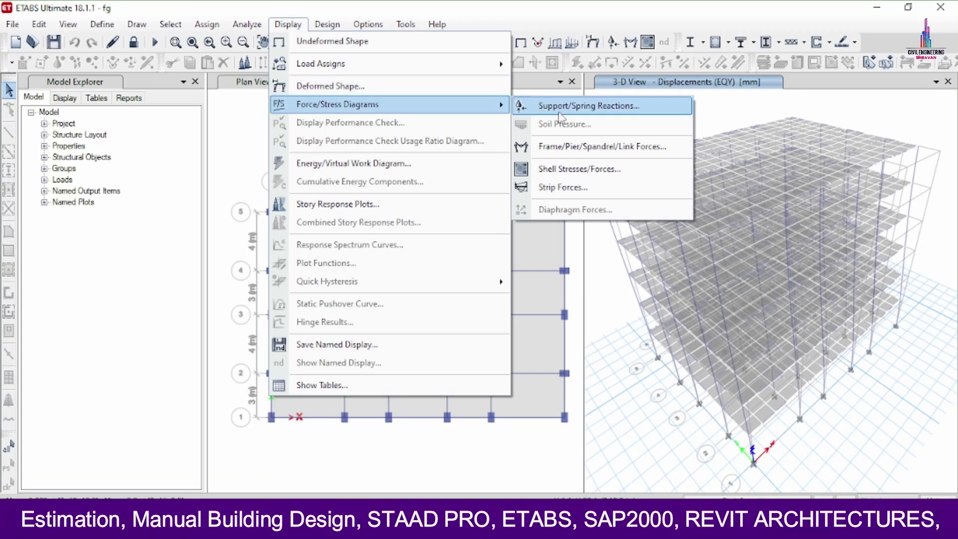
pyautogui.click(574, 146)
pyautogui.moveTo(547, 82); pyautogui.dragTo(327, 82)
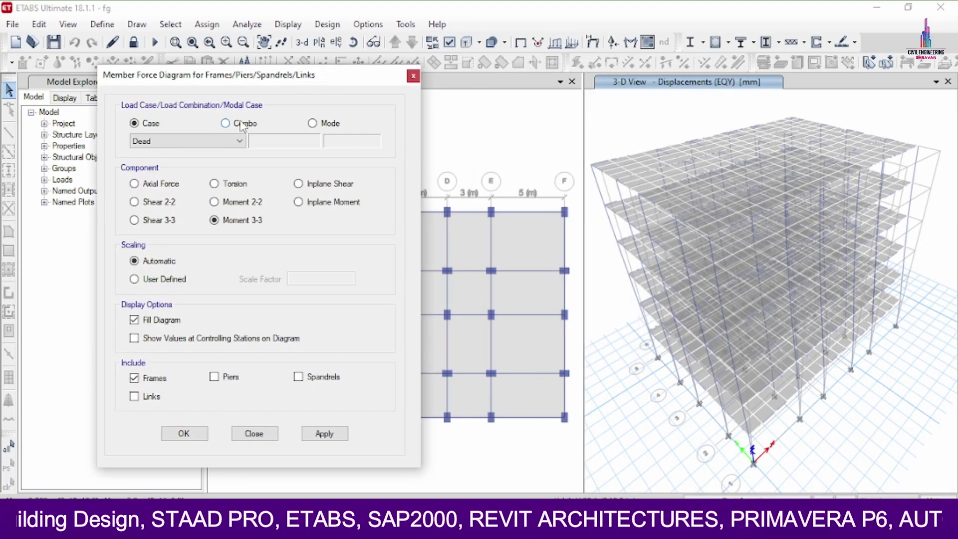
pyautogui.click(211, 141)
pyautogui.click(170, 172)
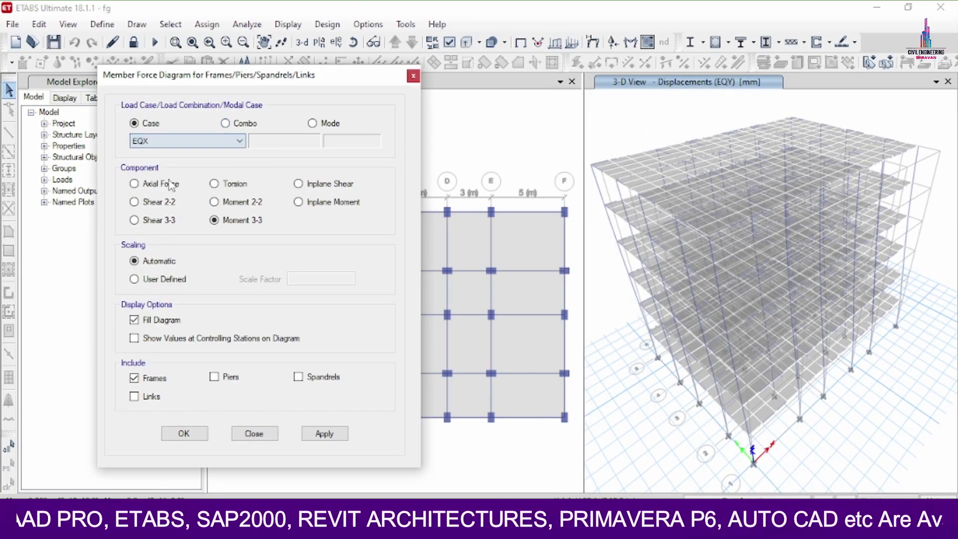
pyautogui.click(159, 204)
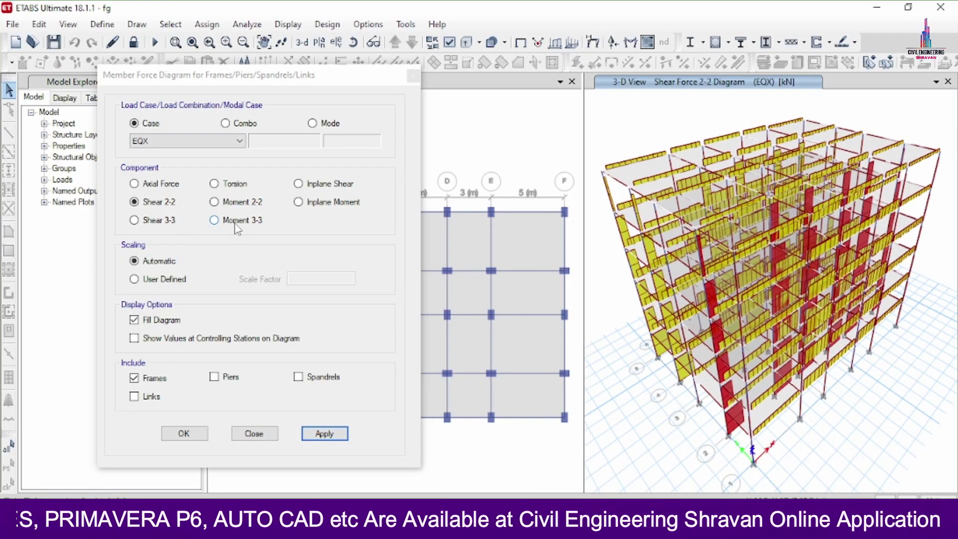
pyautogui.click(159, 220)
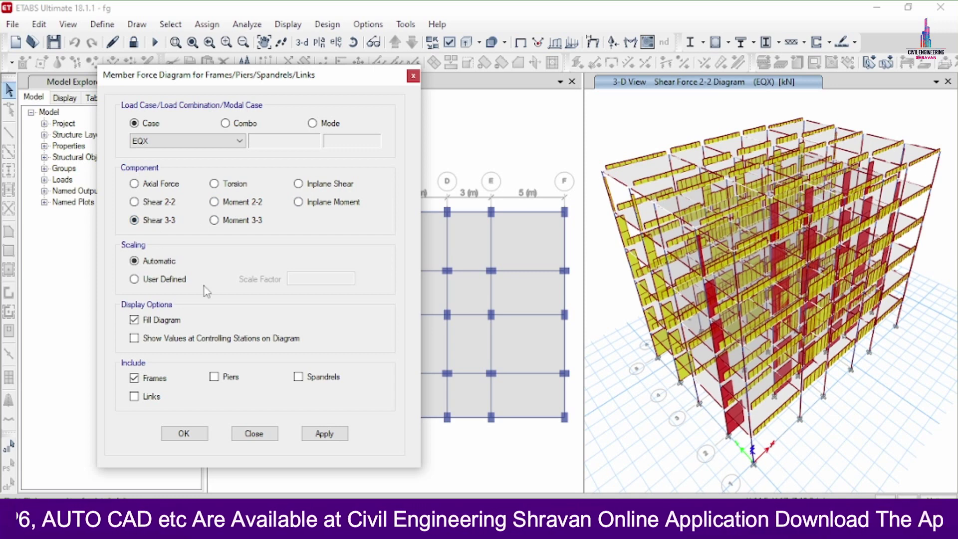
pyautogui.click(324, 433)
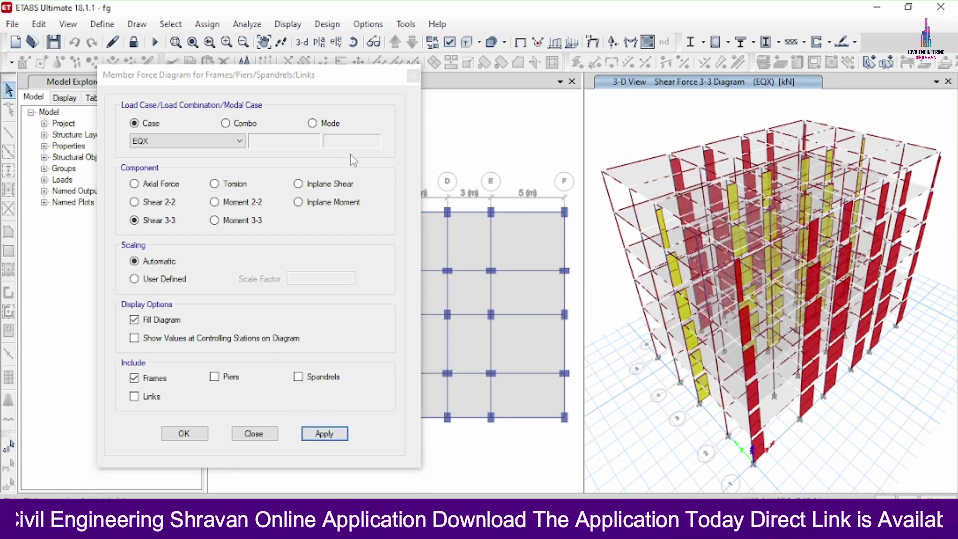
# Step: Display the frame force diagrams for load case EQX in the 3-D view, first Moment 2-2 and then Moment 3-3
pyautogui.click(231, 203)
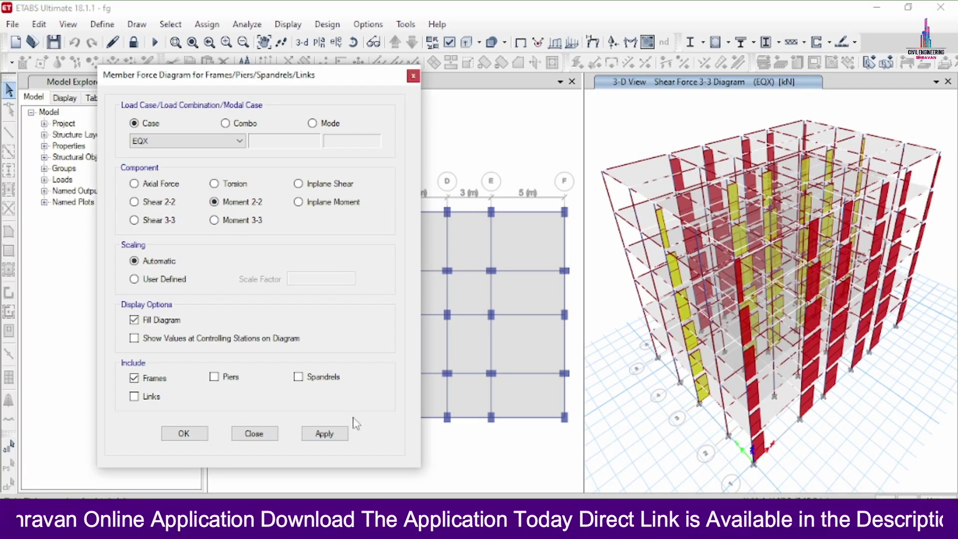
pyautogui.click(325, 432)
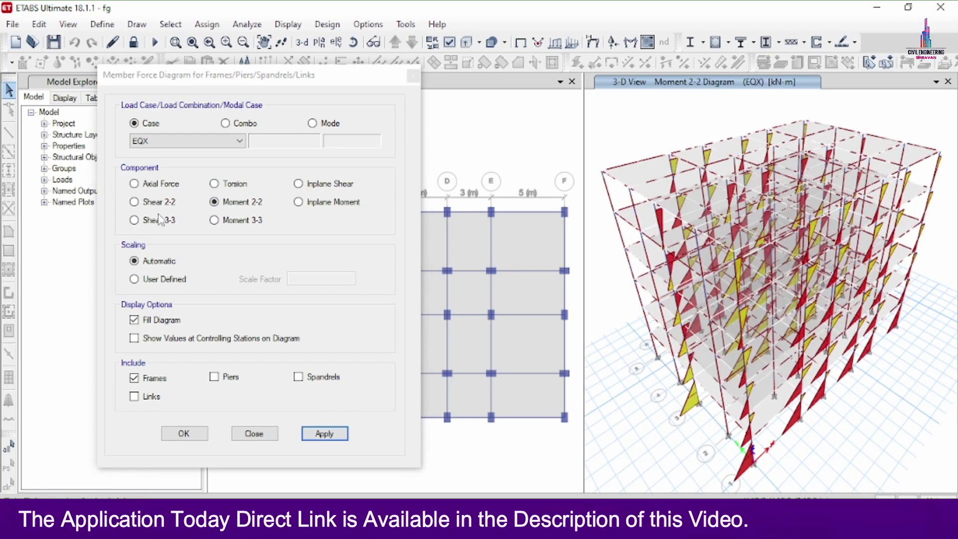
pyautogui.click(214, 220)
pyautogui.click(324, 433)
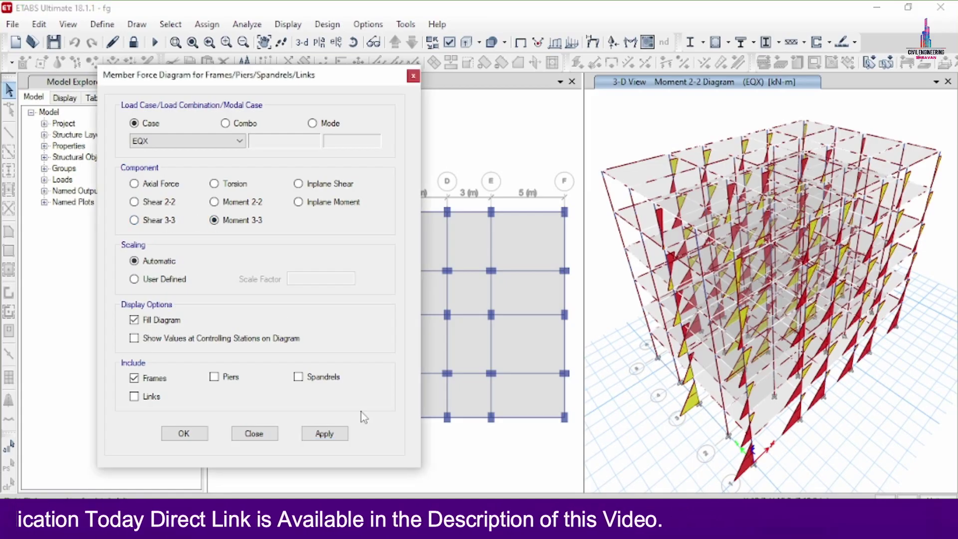
pyautogui.click(335, 437)
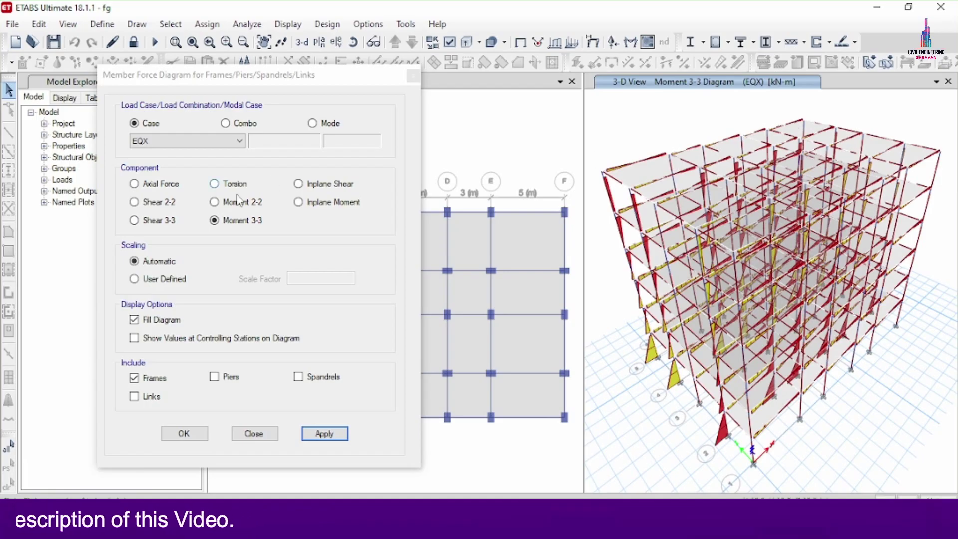
# Step: Switch the member force diagrams to load case EQY and display Shear 2-2, followed by Moment 3-3, in the 3-D view
pyautogui.click(227, 141)
pyautogui.click(139, 180)
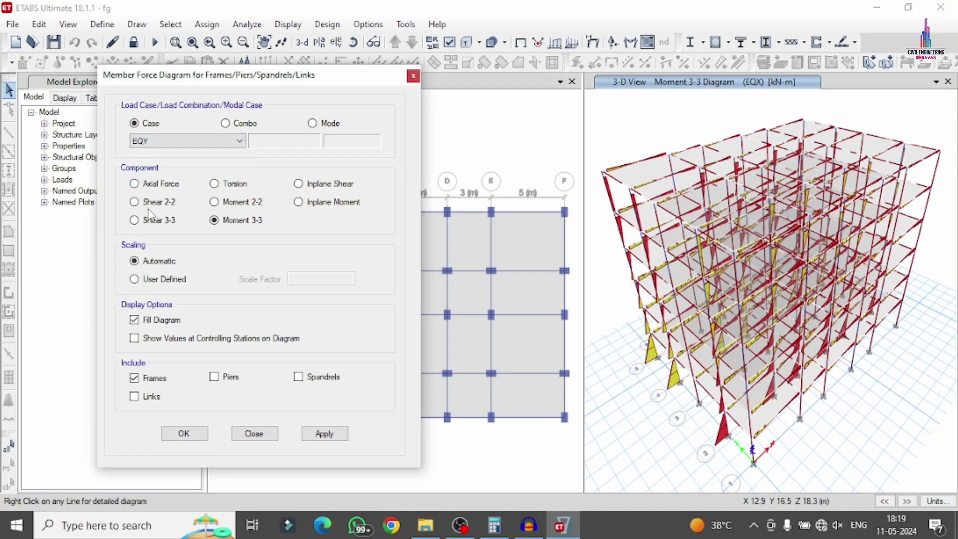
pyautogui.click(133, 201)
pyautogui.click(323, 436)
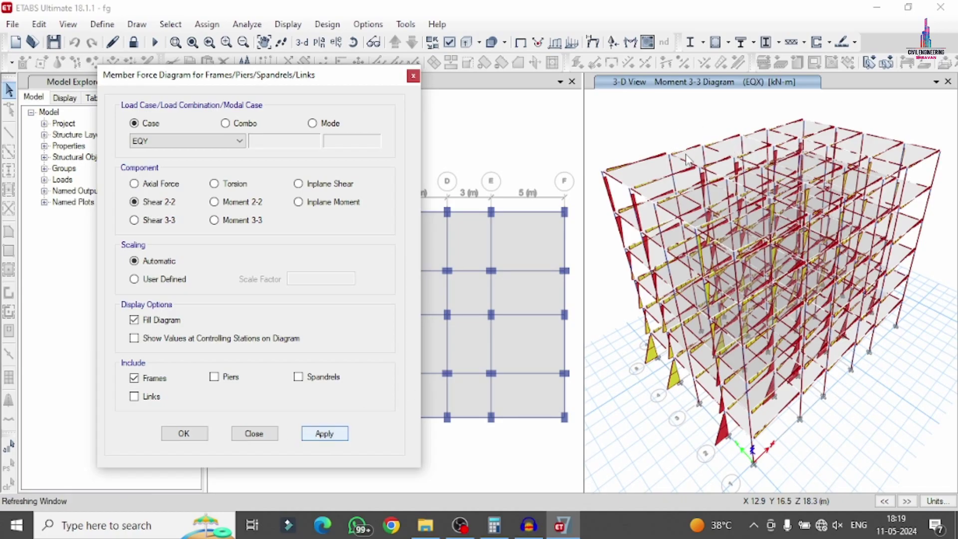
pyautogui.click(221, 221)
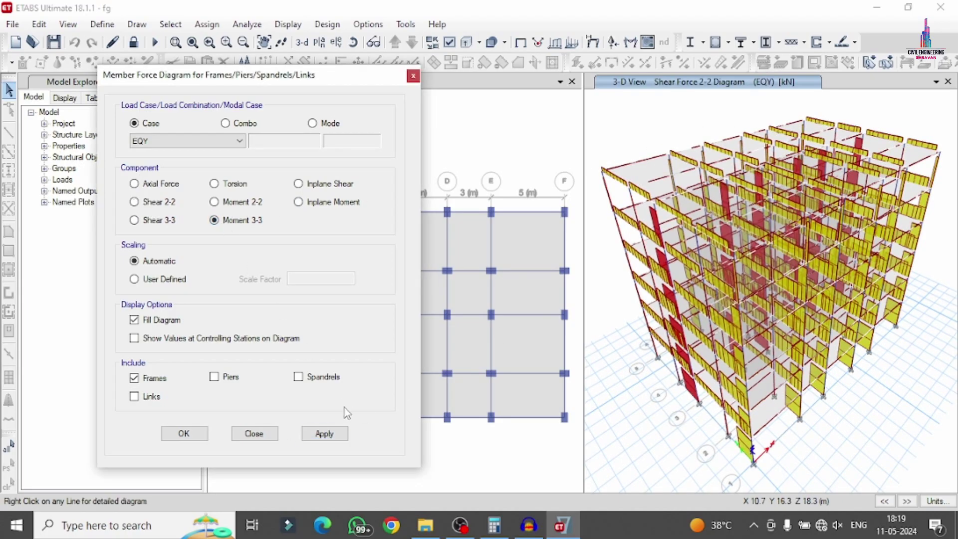
pyautogui.click(324, 434)
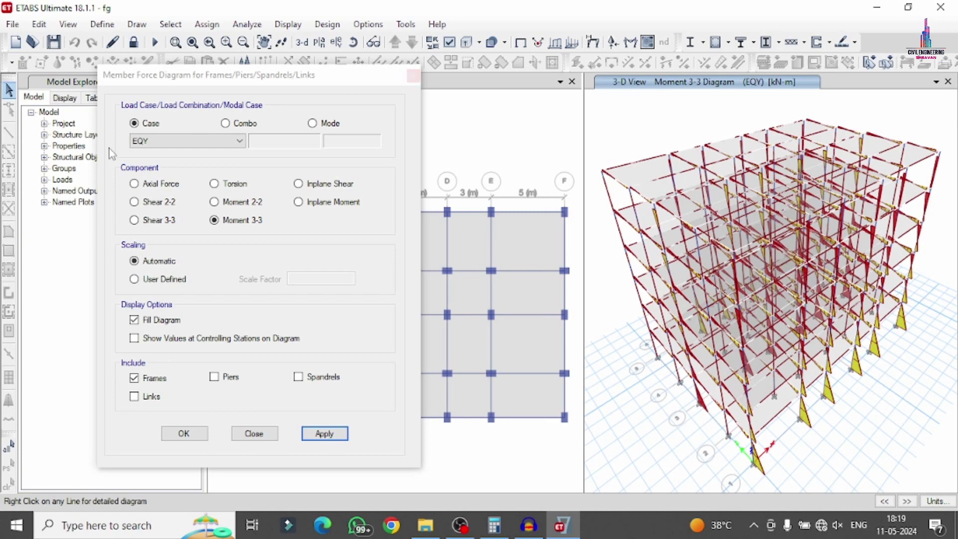
# Step: Display the frame Torsion diagram for load case EQY in the 3-D view and accept the diagram settings
pyautogui.click(214, 183)
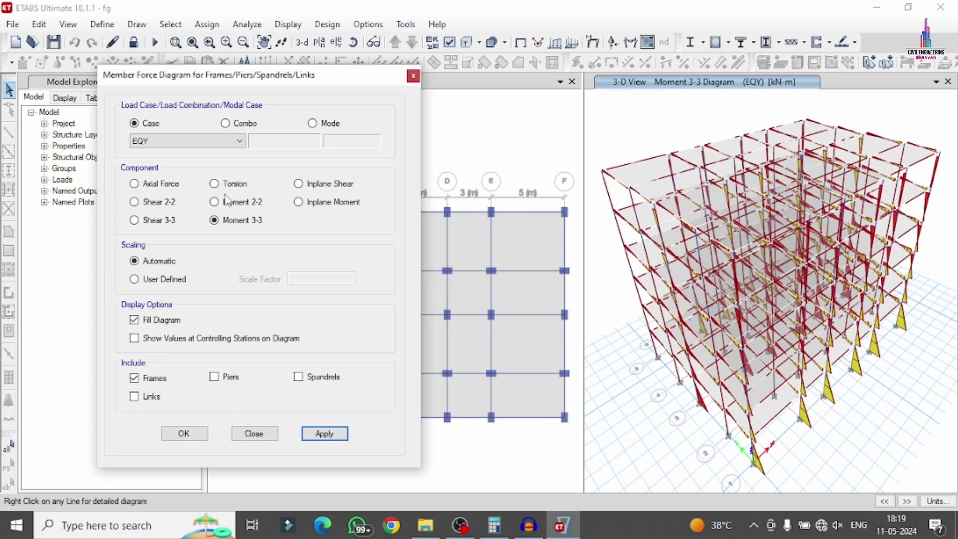
pyautogui.click(339, 433)
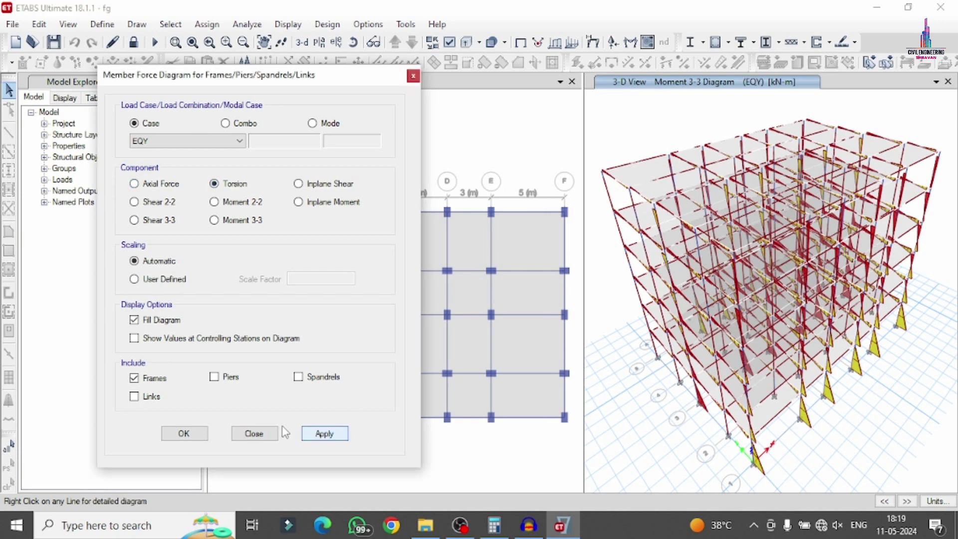
pyautogui.click(203, 439)
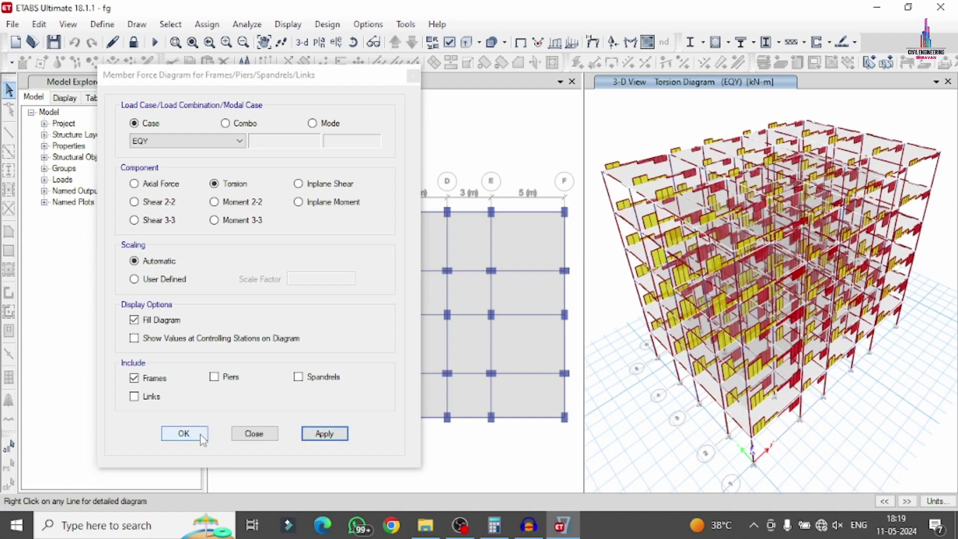